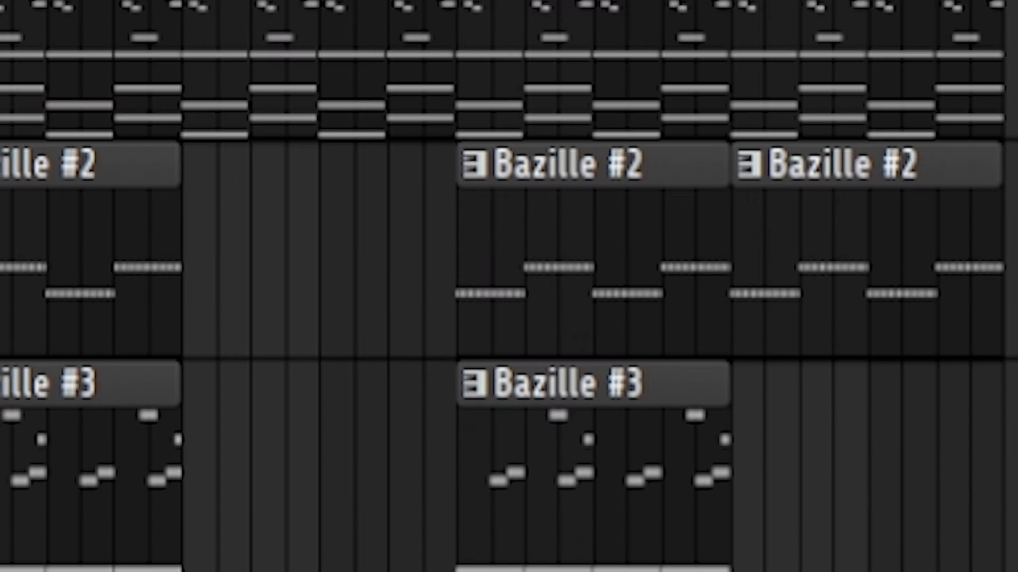
# - Open the first Bazille pattern clip on Track 9 and examine its melody and chord notes in the piano roll
pyautogui.scroll(3, 428, 155)
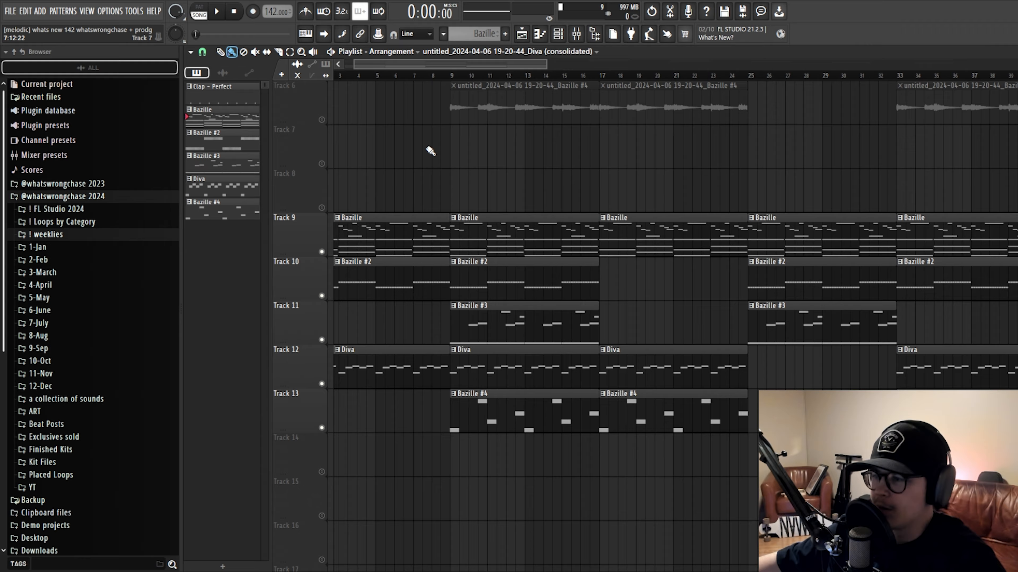
pyautogui.scroll(-1, 429, 153)
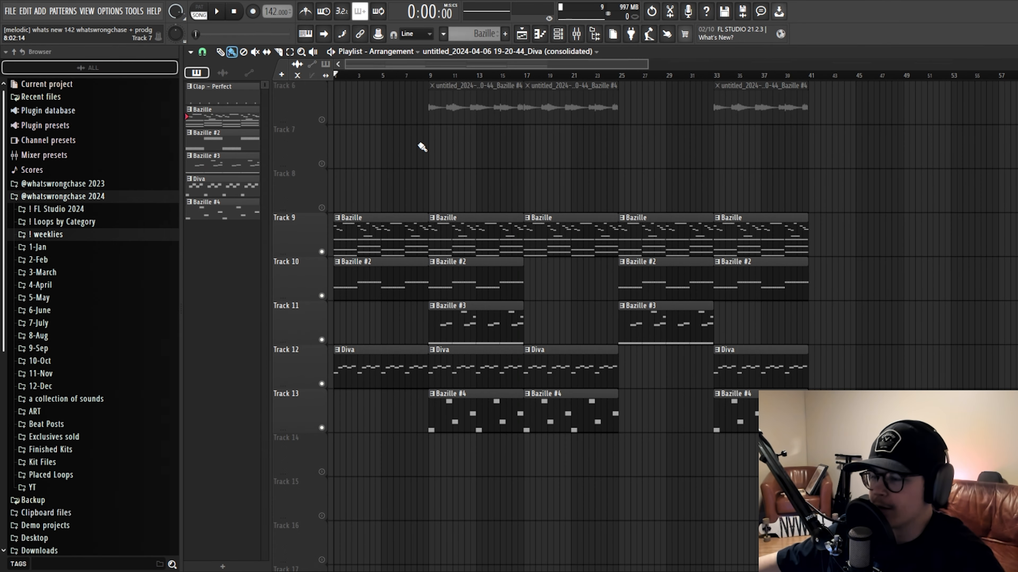
pyautogui.scroll(3, 375, 150)
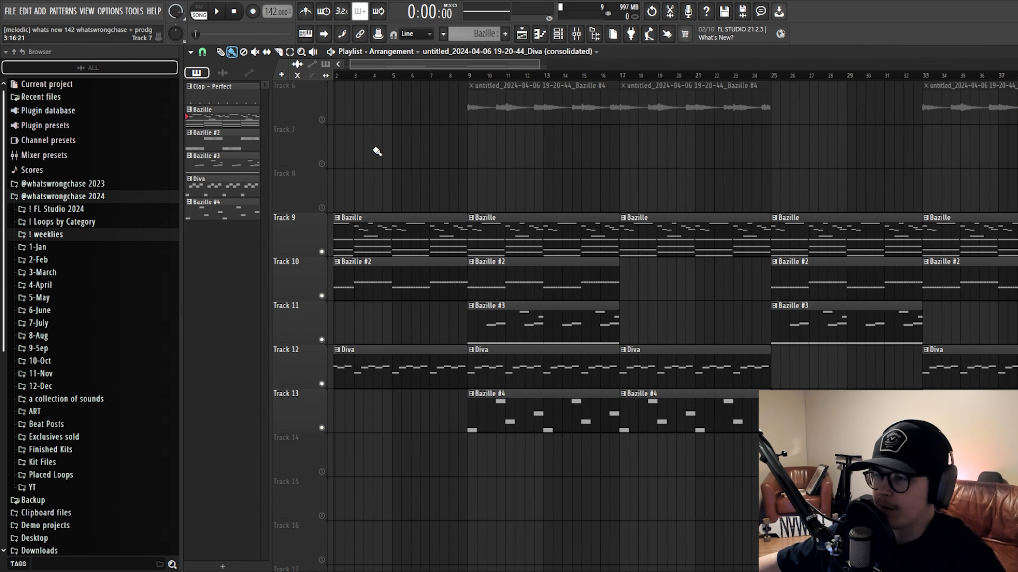
pyautogui.scroll(-5, 375, 150)
pyautogui.scroll(3, 312, 176)
pyautogui.scroll(-2, 419, 177)
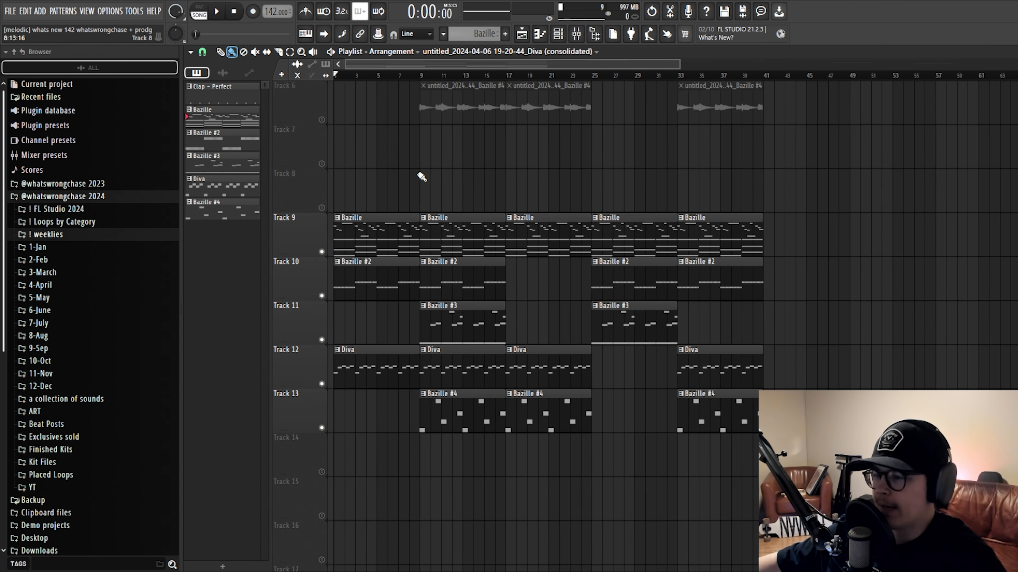
pyautogui.doubleClick(377, 218)
pyautogui.scroll(-10, 380, 216)
pyautogui.scroll(-2, 637, 228)
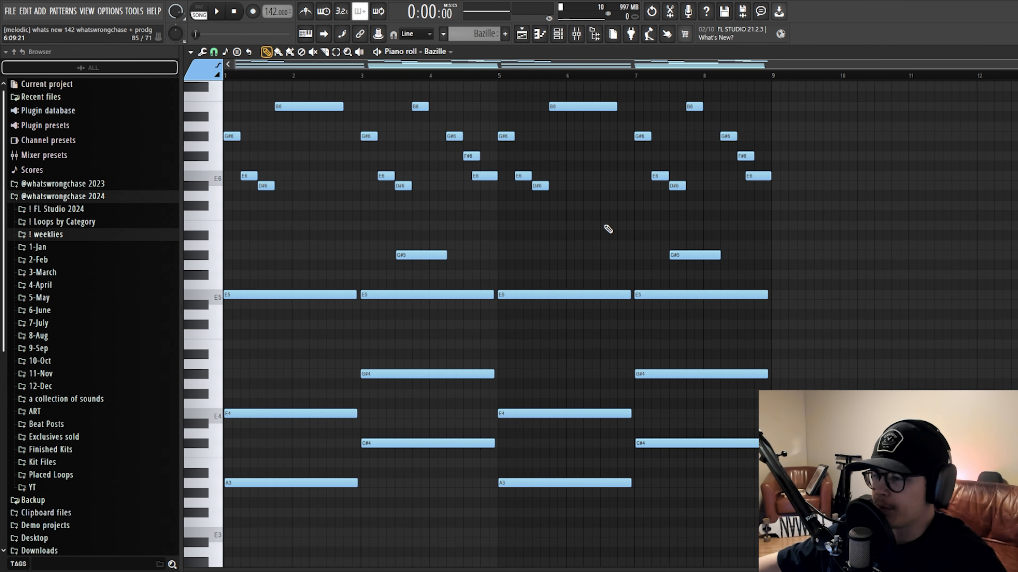
# - Open the synth of the first Bazille channel, dismiss its unregistered-copy notice and view the loaded preset
pyautogui.click(562, 35)
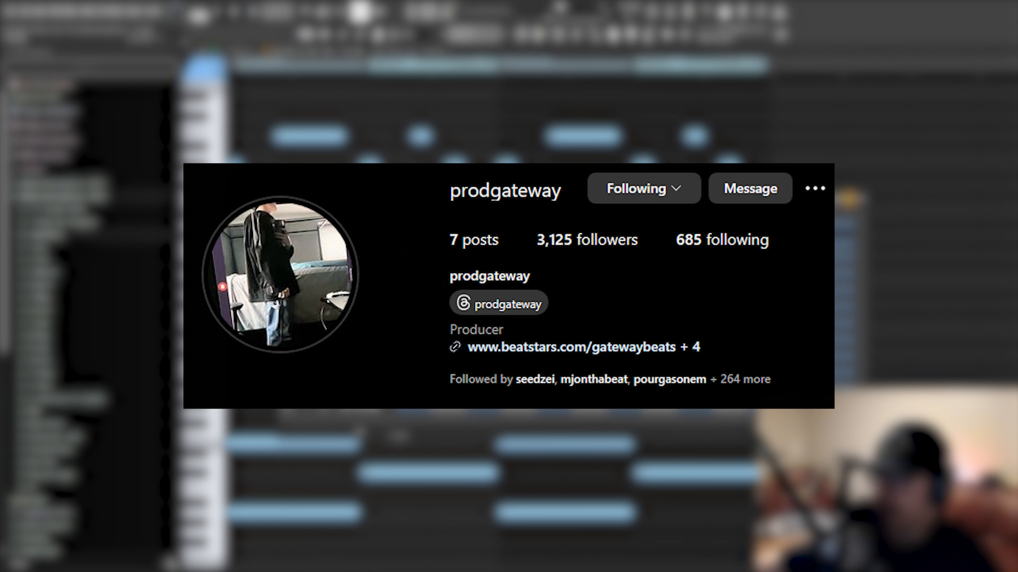
pyautogui.moveTo(509, 198); pyautogui.dragTo(480, 196)
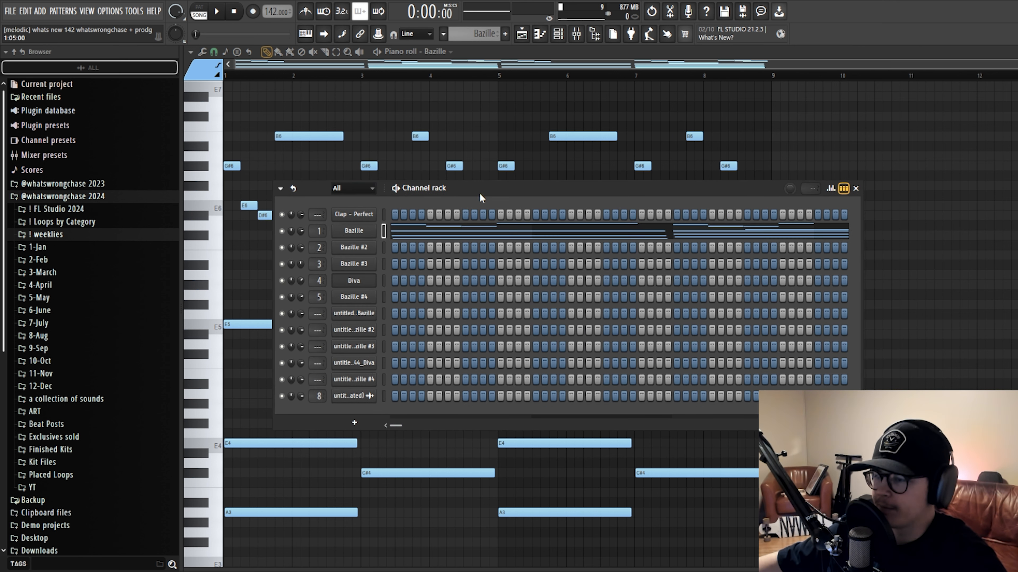
pyautogui.click(353, 231)
pyautogui.moveTo(482, 123); pyautogui.dragTo(475, 119)
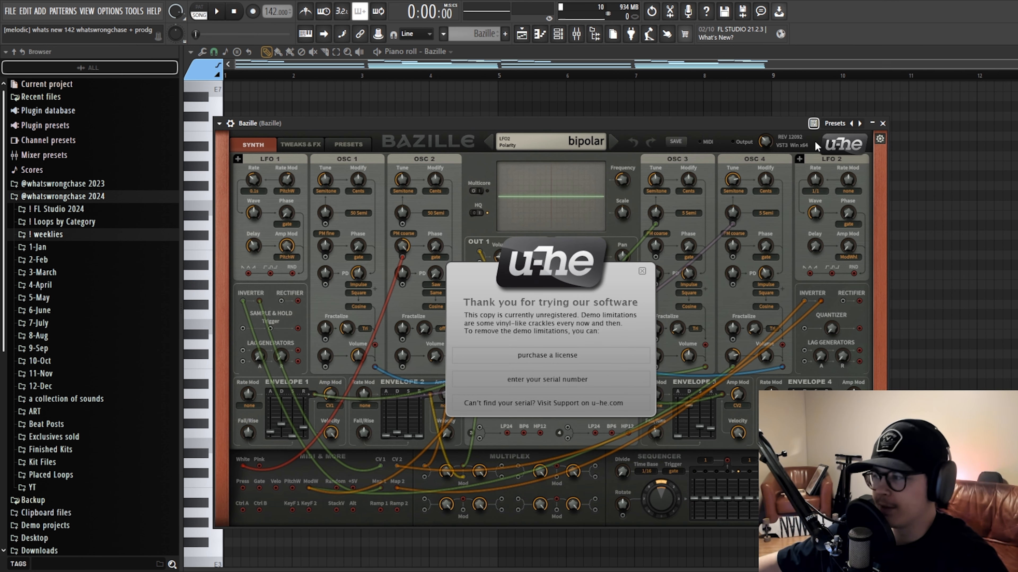
pyautogui.moveTo(755, 127); pyautogui.dragTo(757, 122)
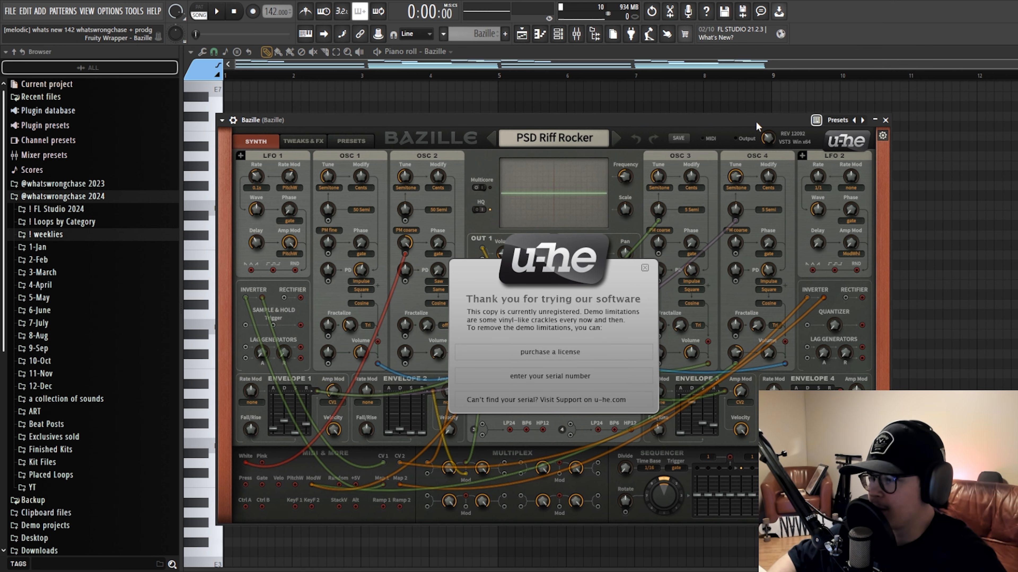
pyautogui.moveTo(755, 121); pyautogui.dragTo(542, 107)
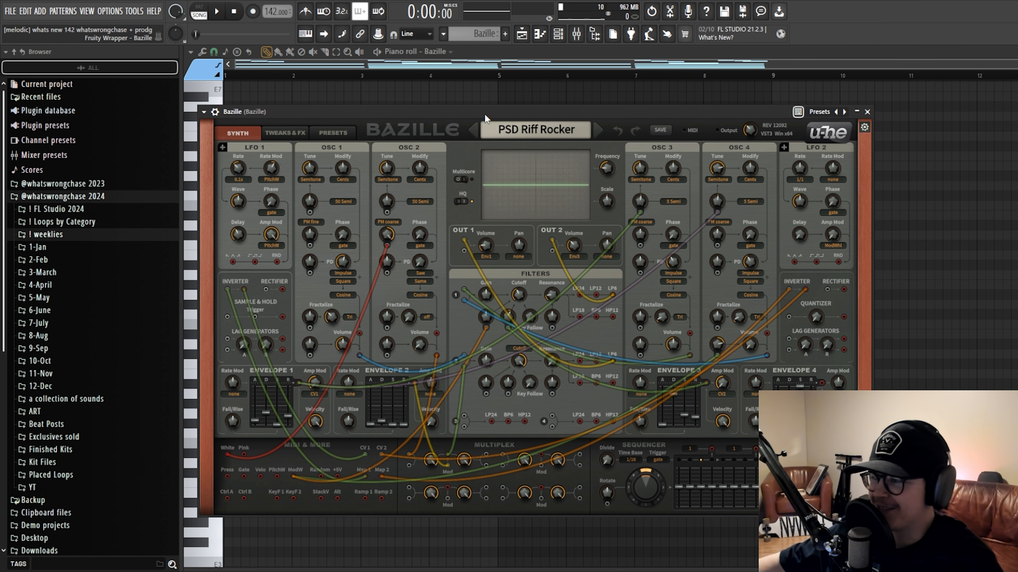
pyautogui.moveTo(485, 115); pyautogui.dragTo(543, 98)
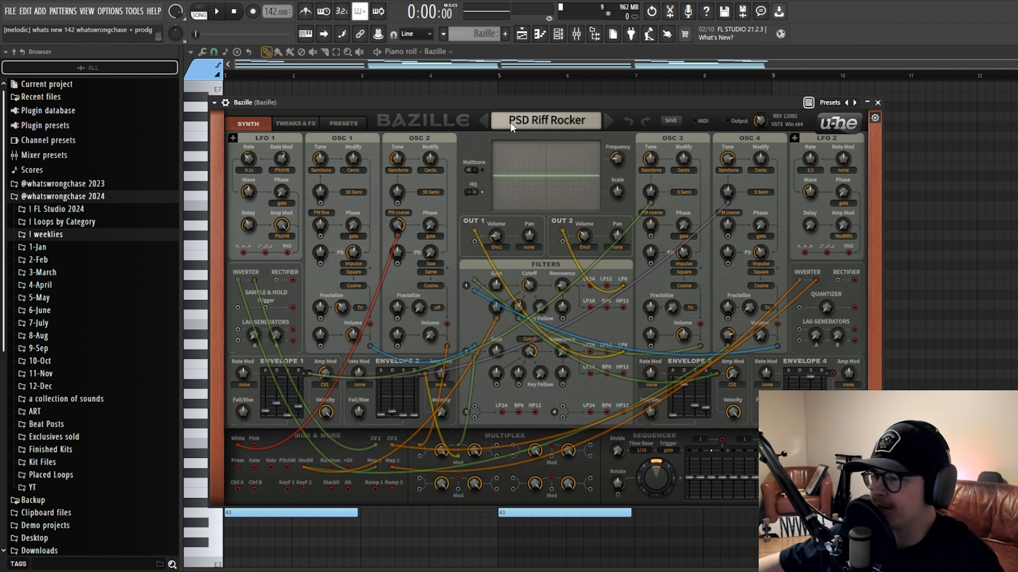
# - Bring back the Bazille channel's notes in the piano roll and view its mixer track
pyautogui.click(558, 36)
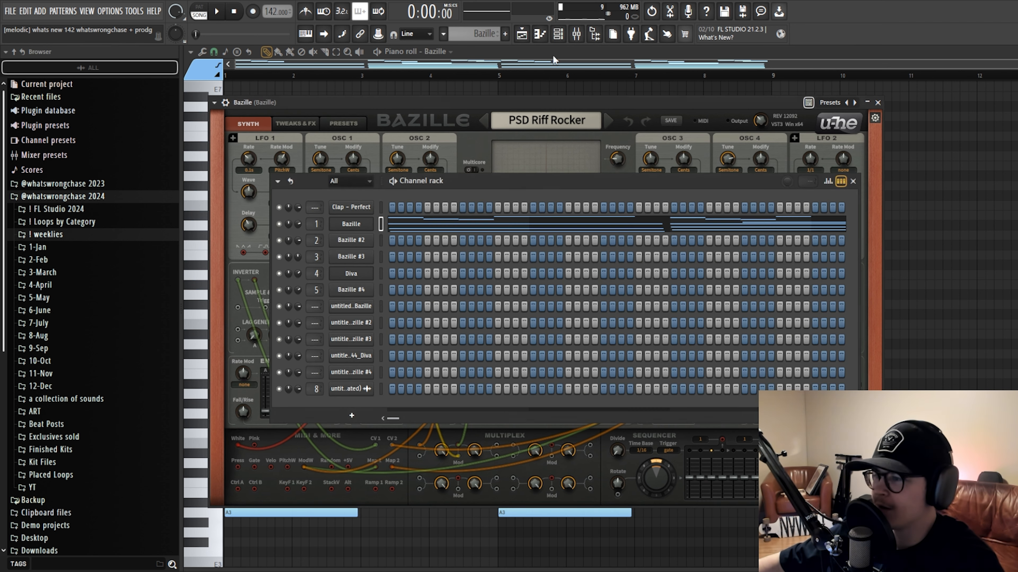
pyautogui.click(413, 223)
pyautogui.click(412, 224)
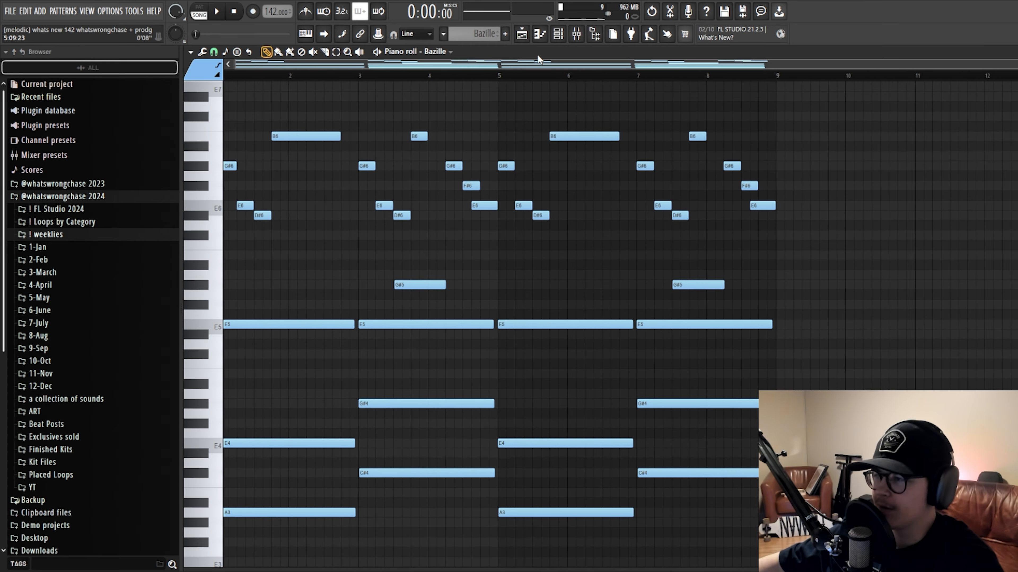
pyautogui.click(576, 35)
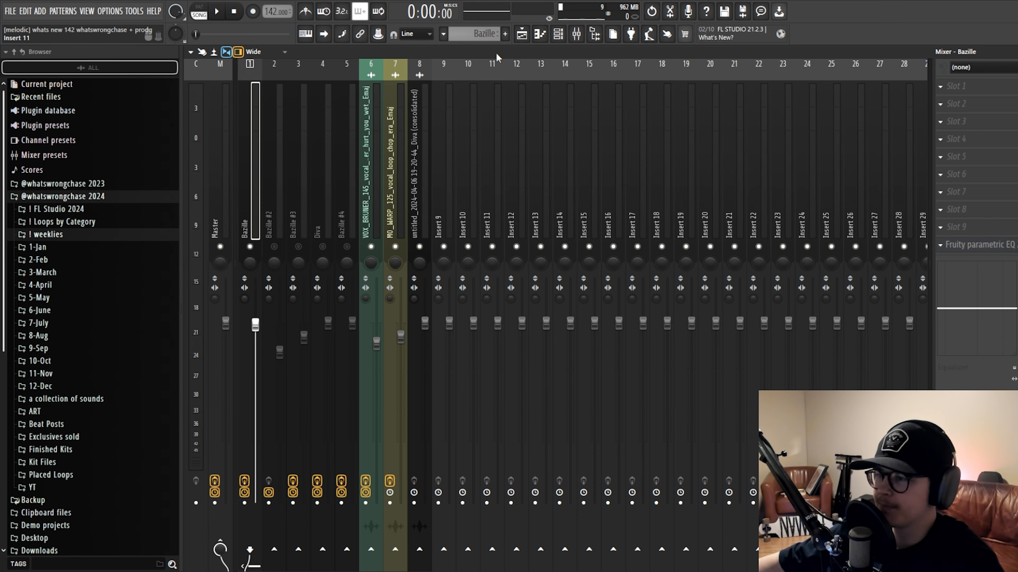
# - Play back the Bazille pattern while following its notes in the piano roll, and stop at its end
pyautogui.click(522, 36)
pyautogui.press('space')
pyautogui.doubleClick(398, 216)
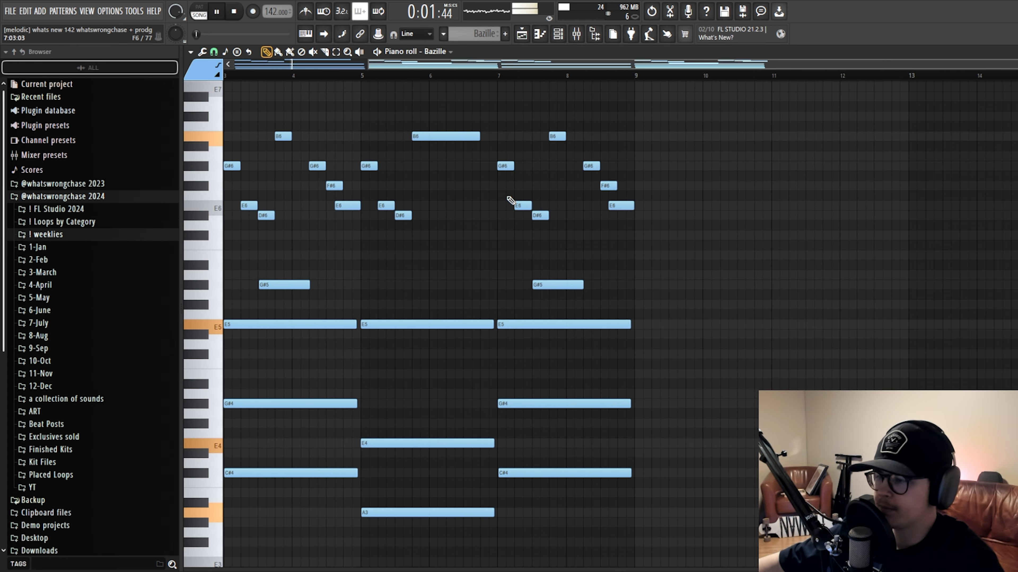
pyautogui.scroll(-1, 563, 180)
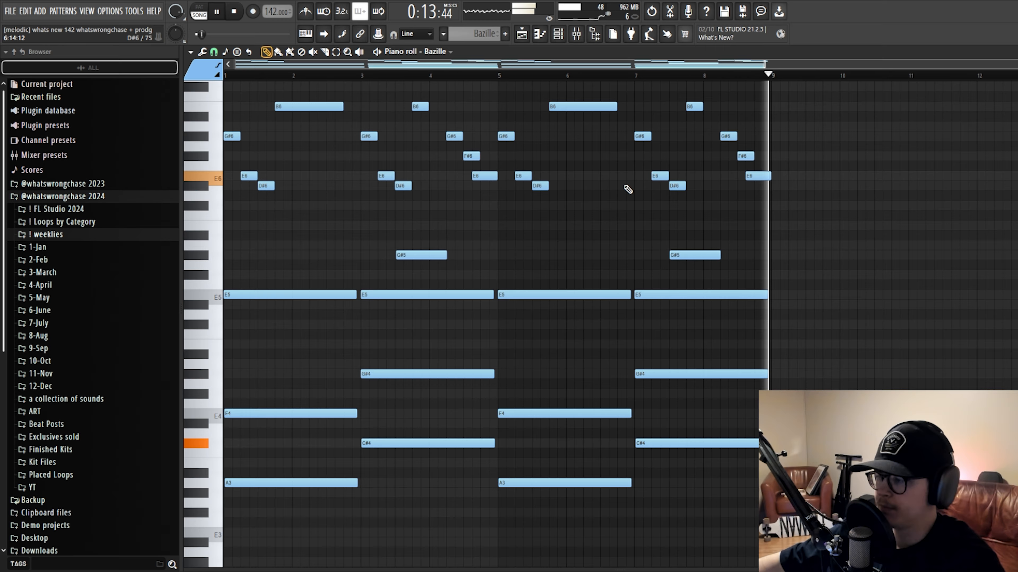
pyautogui.press('space')
pyautogui.press('F5')
pyautogui.press('F6')
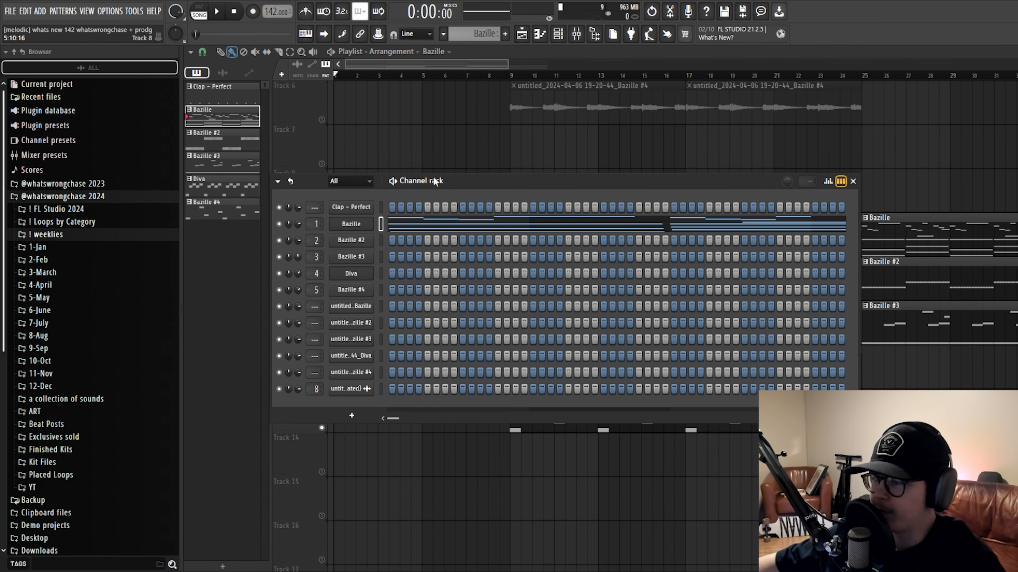
pyautogui.press('F7')
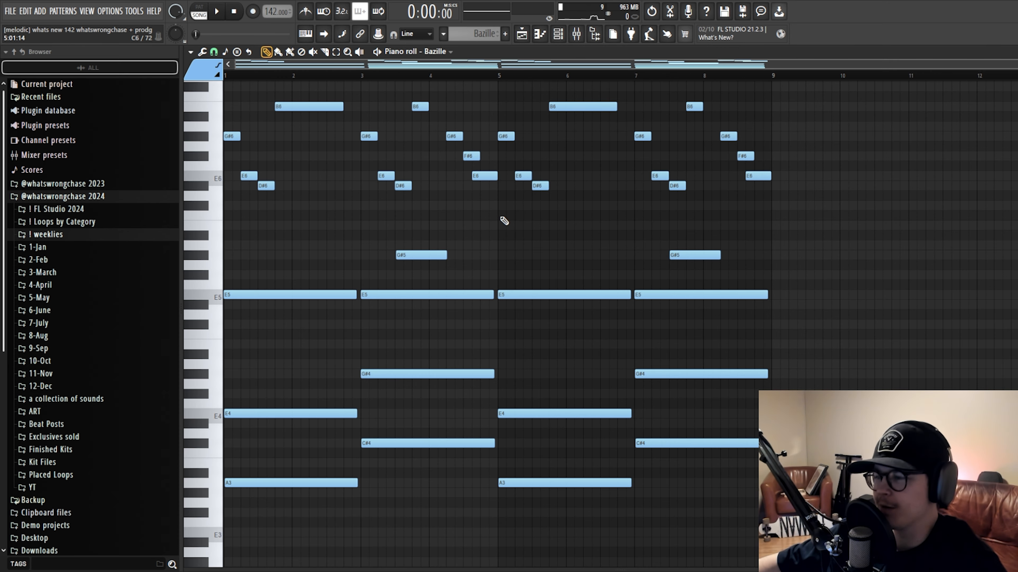
# - Open the Bazille #2 synth, dismiss its unregistered-copy notice, view its preset and close the synth to show the playlist
pyautogui.press('F6')
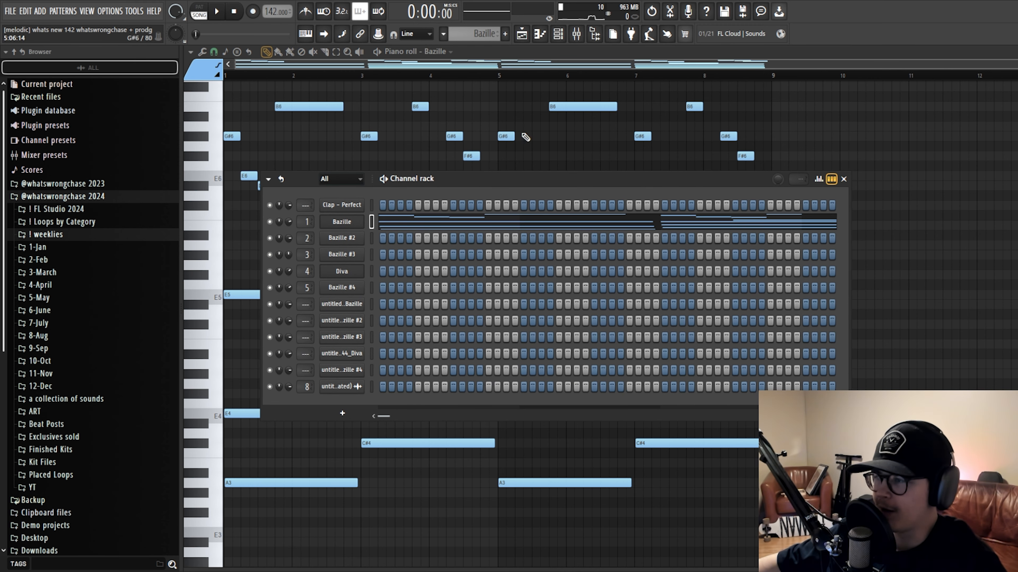
pyautogui.press('F5')
pyautogui.press('F6')
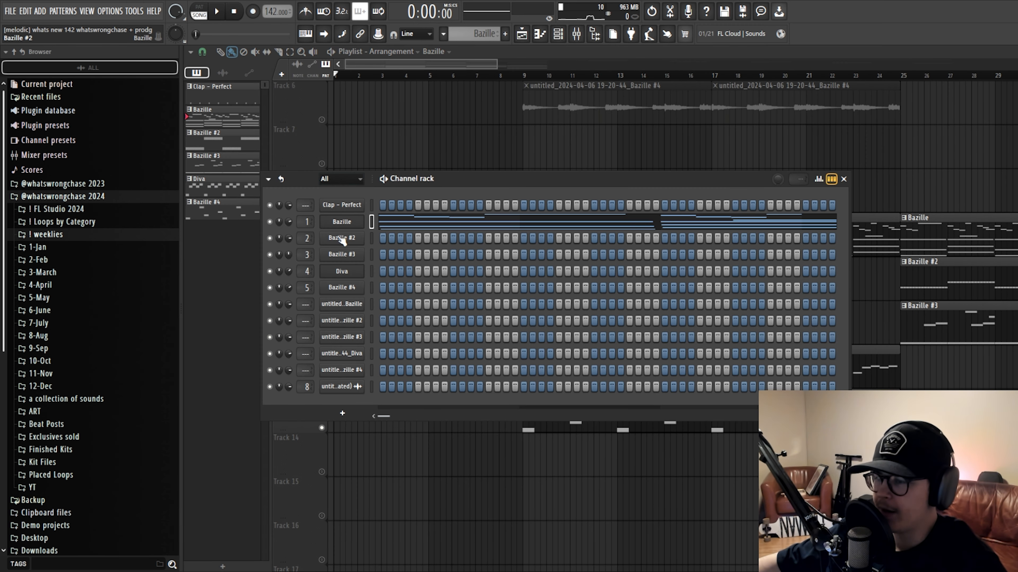
pyautogui.click(352, 238)
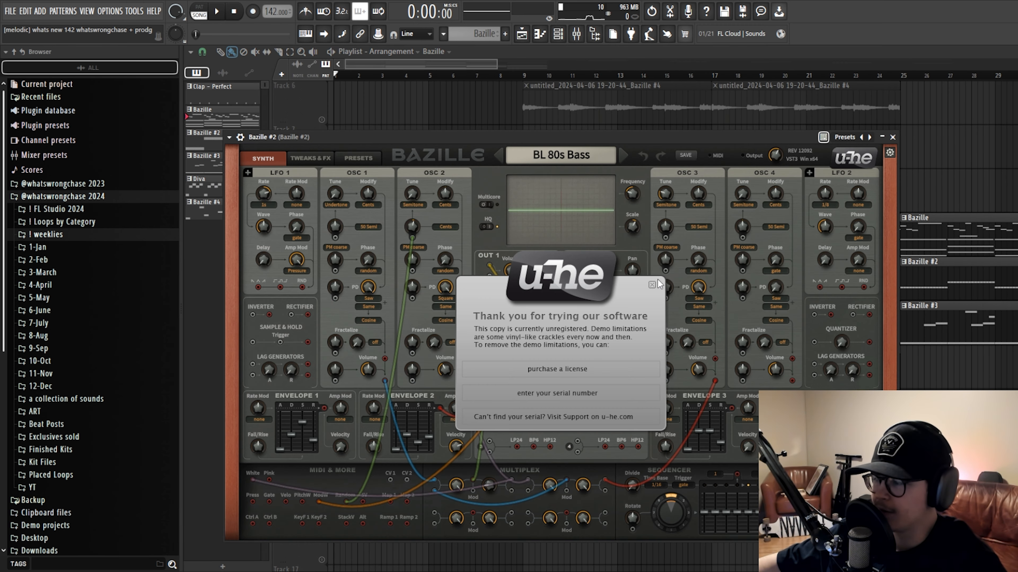
pyautogui.click(656, 282)
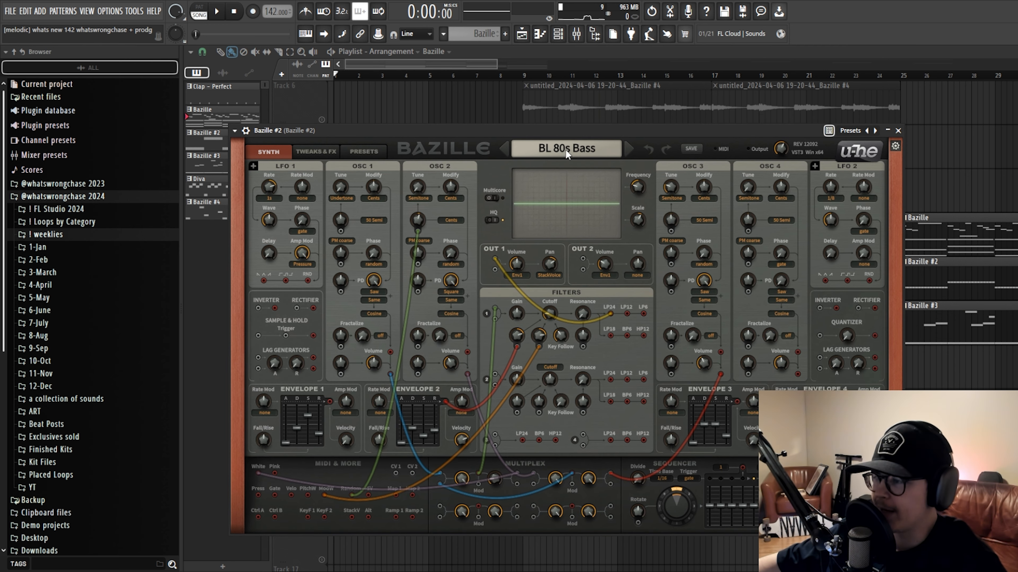
pyautogui.click(898, 131)
pyautogui.press('F6')
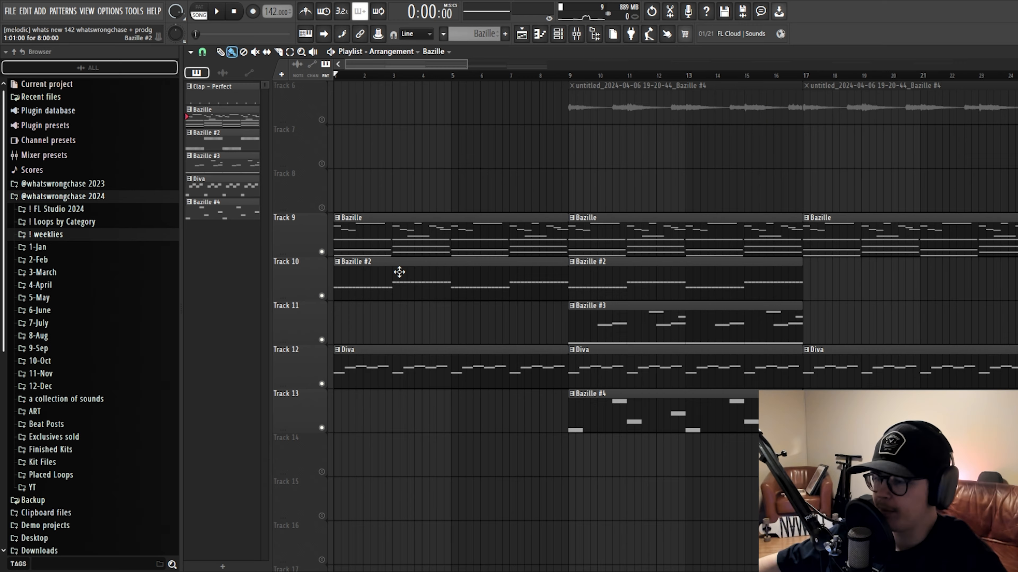
# - Open the first Bazille #2 clip on Track 10 in the piano roll, play it back and stop playback
pyautogui.doubleClick(396, 271)
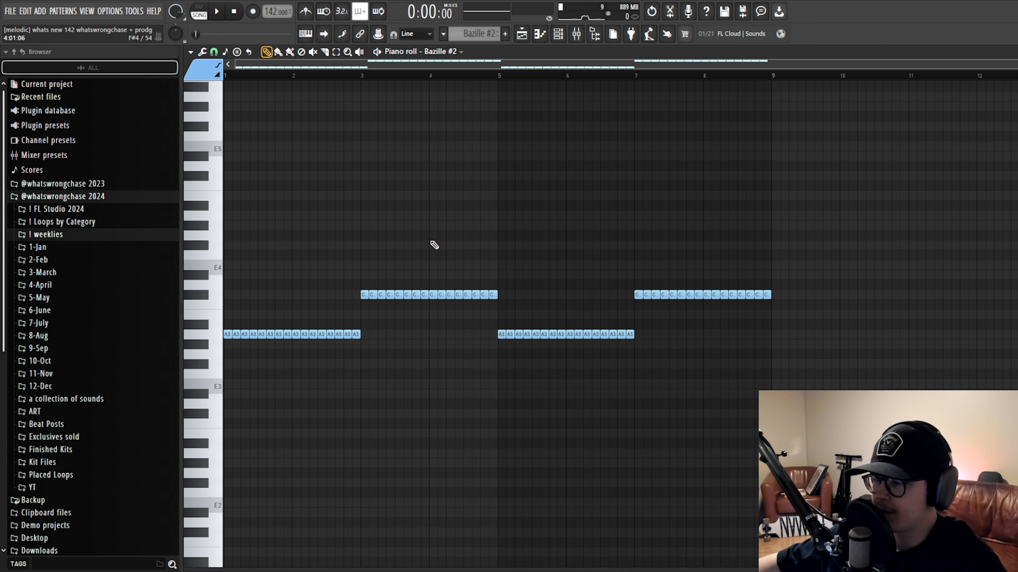
pyautogui.click(558, 33)
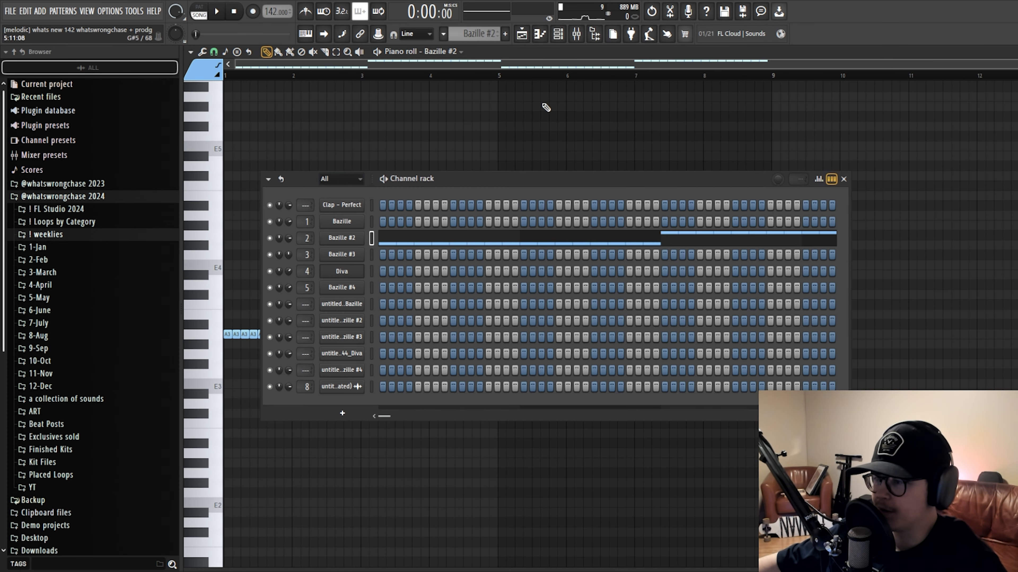
pyautogui.click(521, 35)
pyautogui.doubleClick(376, 277)
pyautogui.press('space')
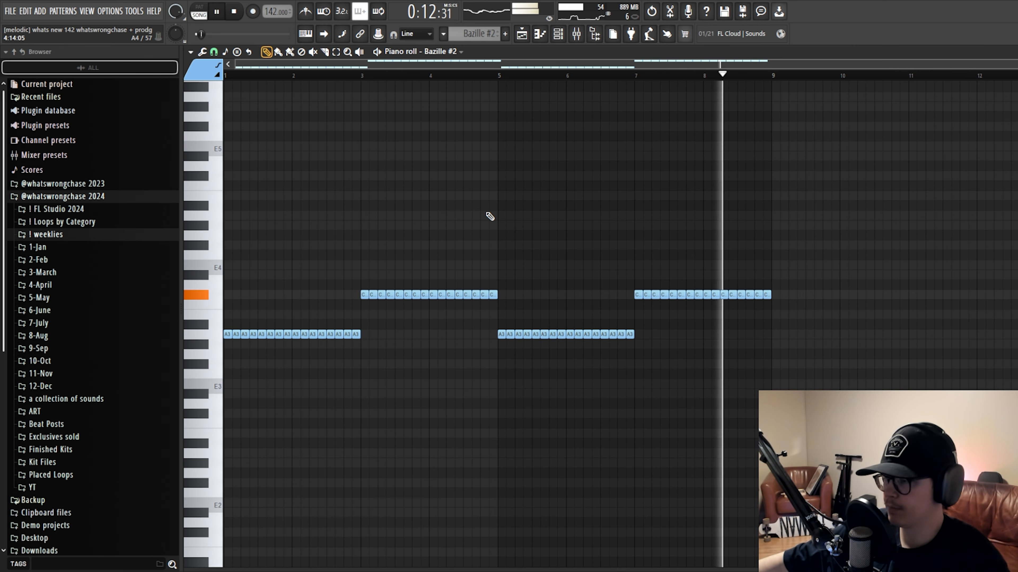
pyautogui.click(240, 17)
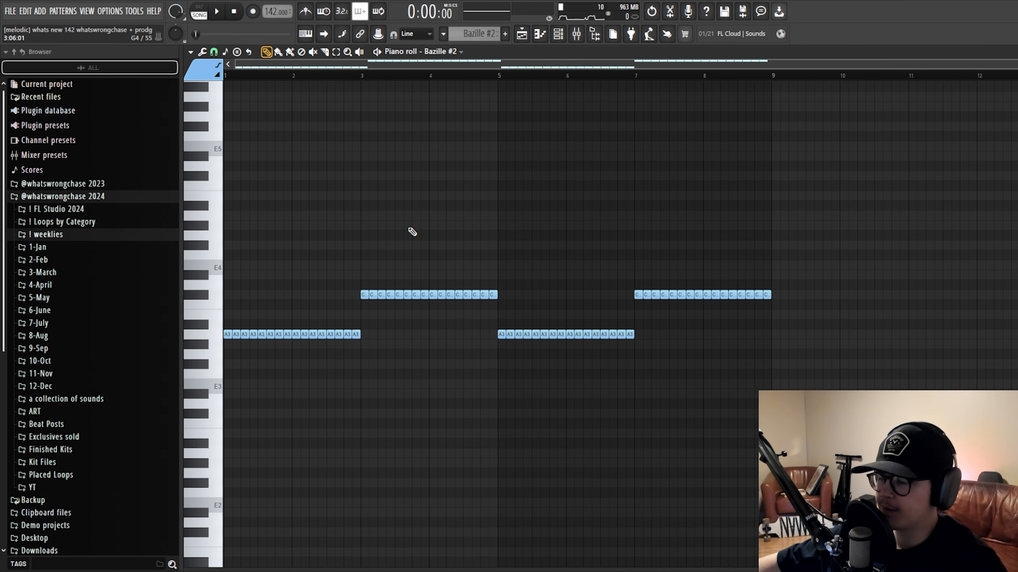
pyautogui.moveTo(805, 368); pyautogui.dragTo(569, 322)
pyautogui.hotkey('ctrl', 'a')
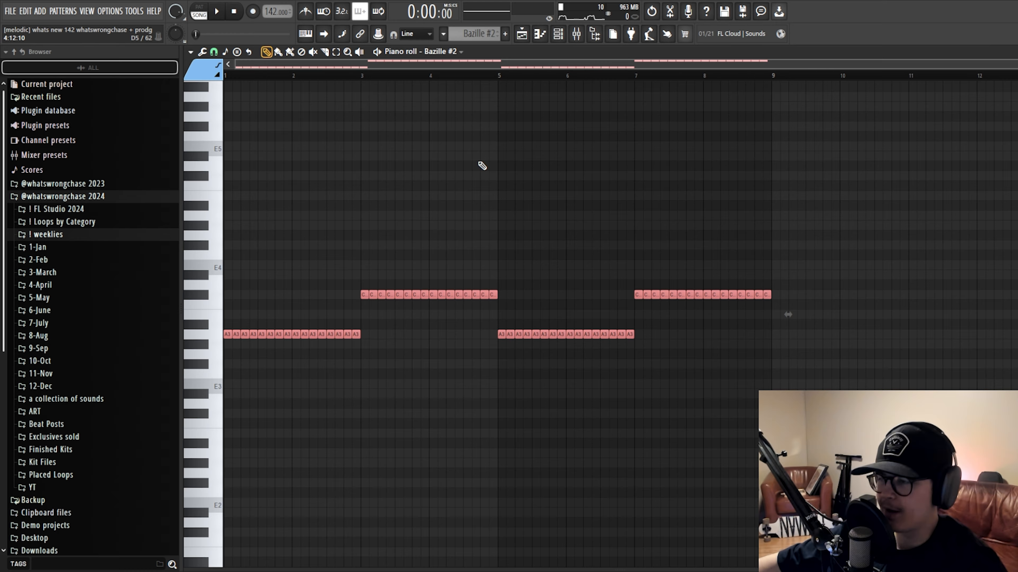
pyautogui.hotkey('ctrl', 'd')
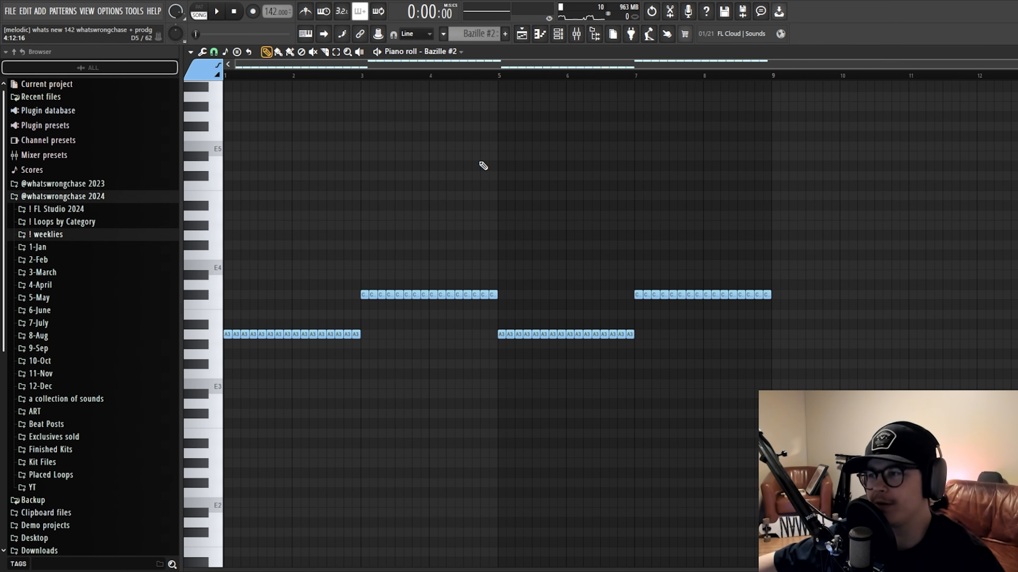
# - Open the Bazille #3 channel's pattern in the piano roll to examine its notes
pyautogui.click(558, 33)
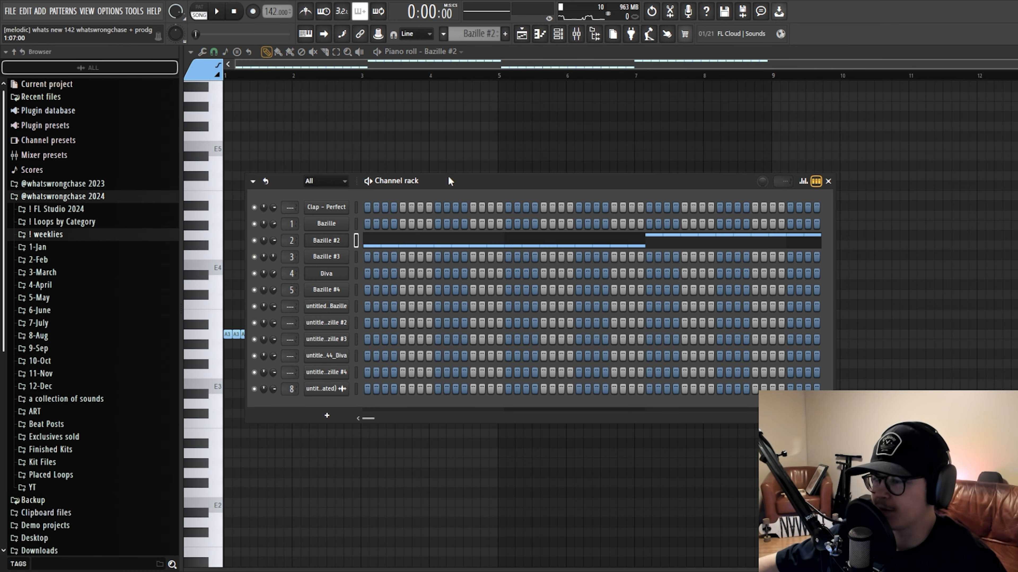
pyautogui.moveTo(448, 177); pyautogui.dragTo(439, 182)
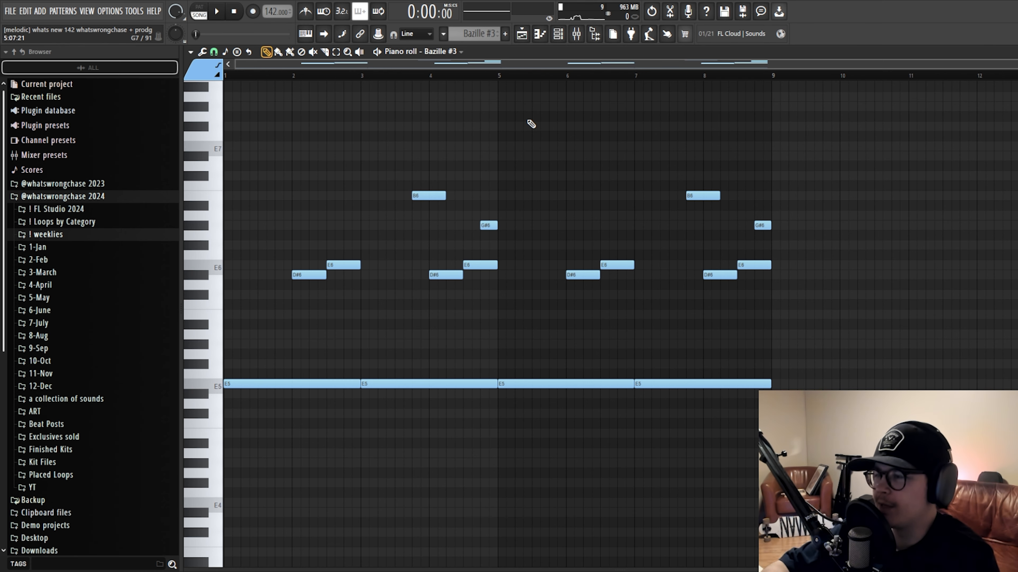
# - View the preset loaded in the Bazille #3 synth after dismissing its unregistered-copy notice, and return to its piano-roll notes
pyautogui.press('F6')
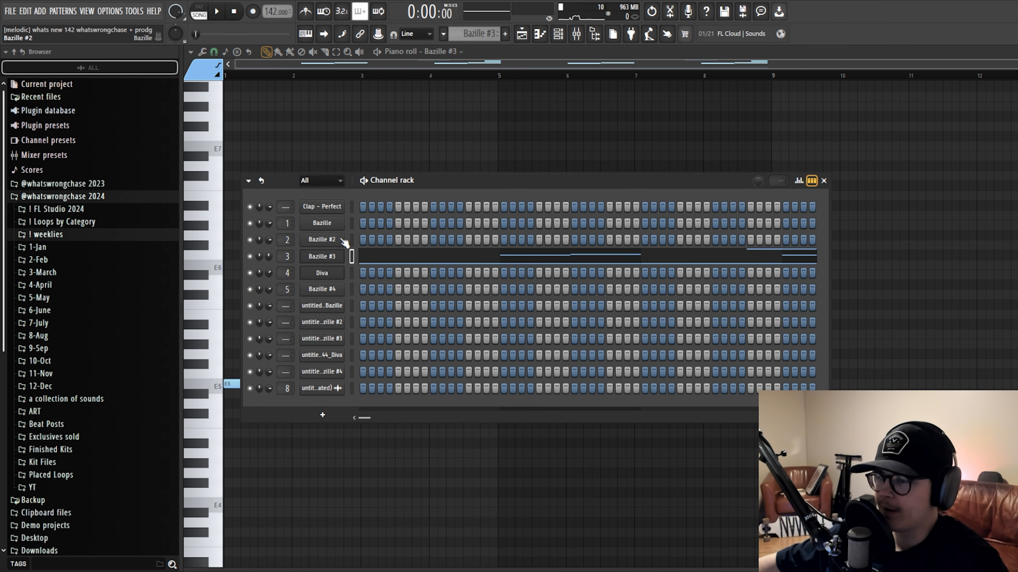
pyautogui.moveTo(444, 184); pyautogui.dragTo(447, 182)
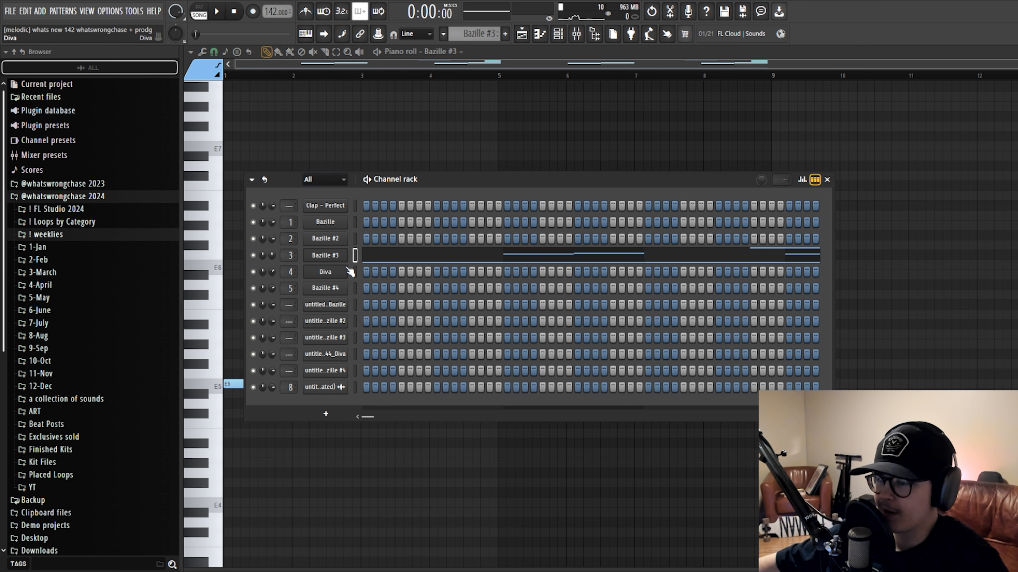
pyautogui.click(324, 258)
pyautogui.click(650, 277)
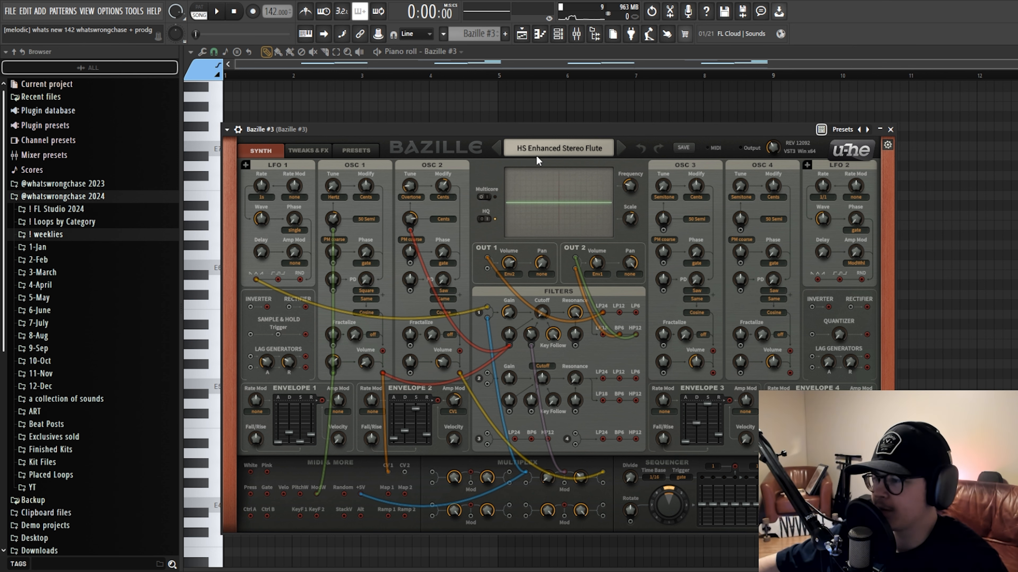
pyautogui.click(558, 37)
pyautogui.click(527, 255)
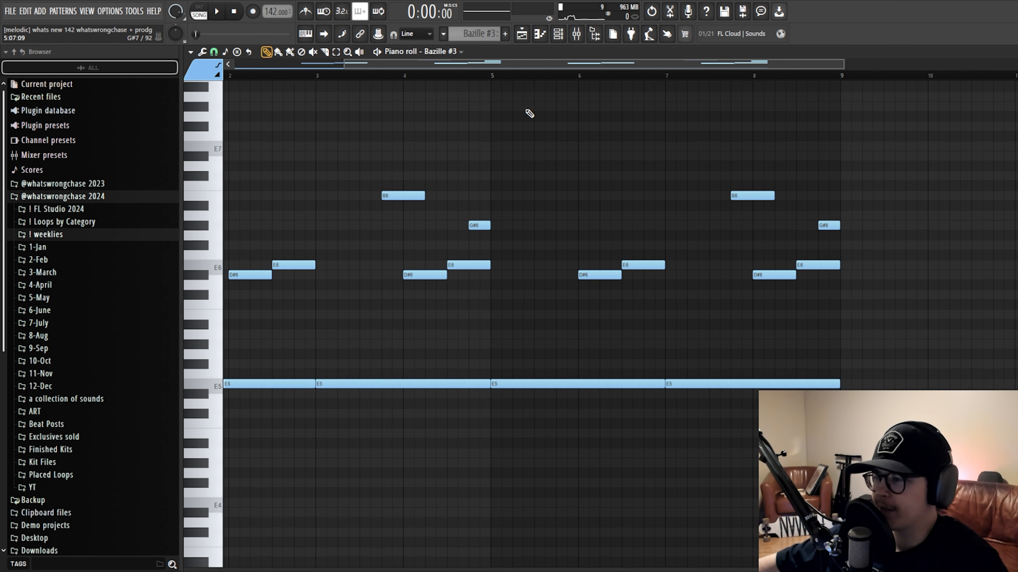
# - Open the first Bazille #3 clip from the playlist in the piano roll, select all its notes and clear the selection
pyautogui.click(559, 36)
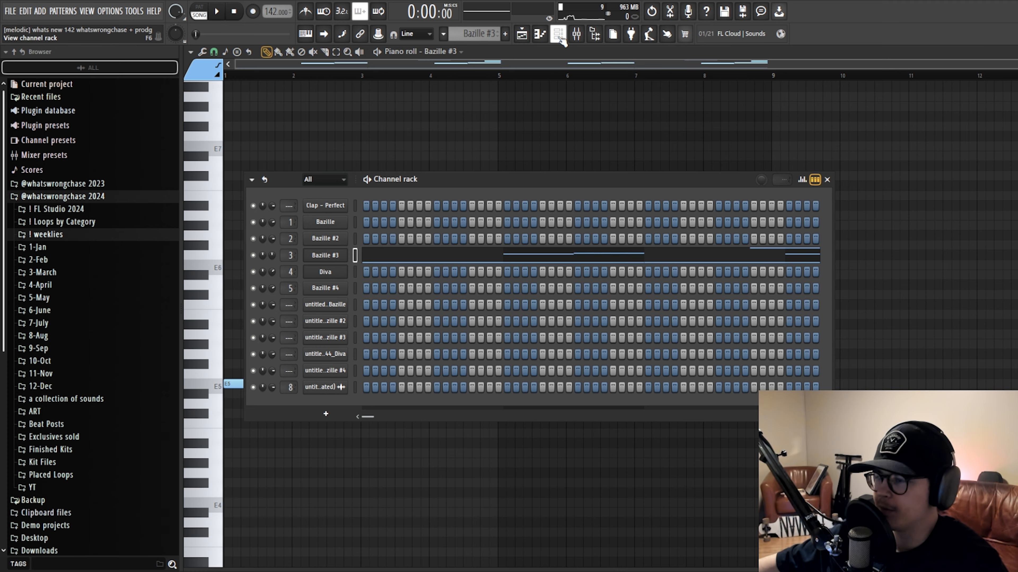
pyautogui.click(522, 34)
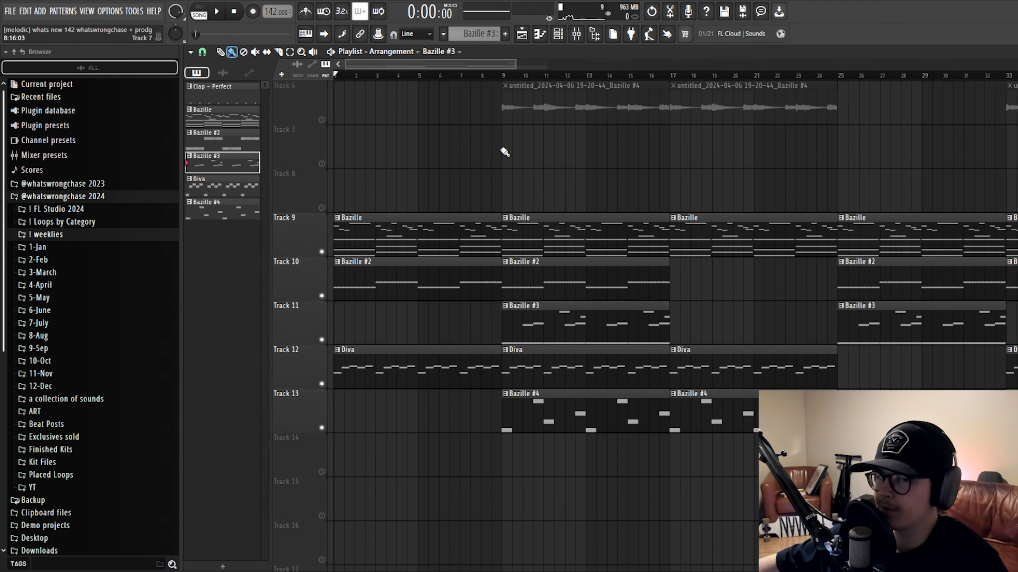
pyautogui.doubleClick(571, 344)
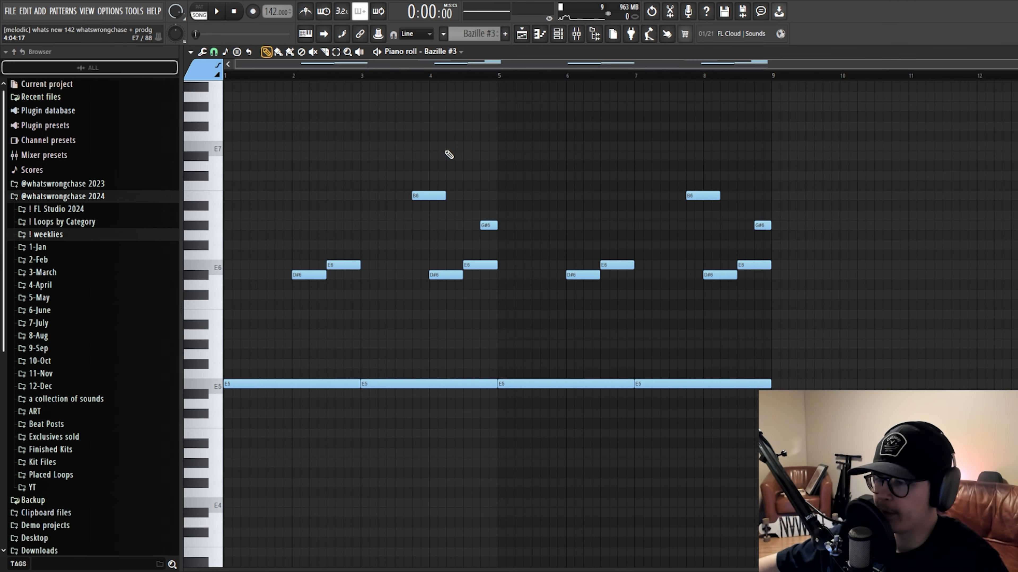
pyautogui.moveTo(827, 425); pyautogui.dragTo(226, 131)
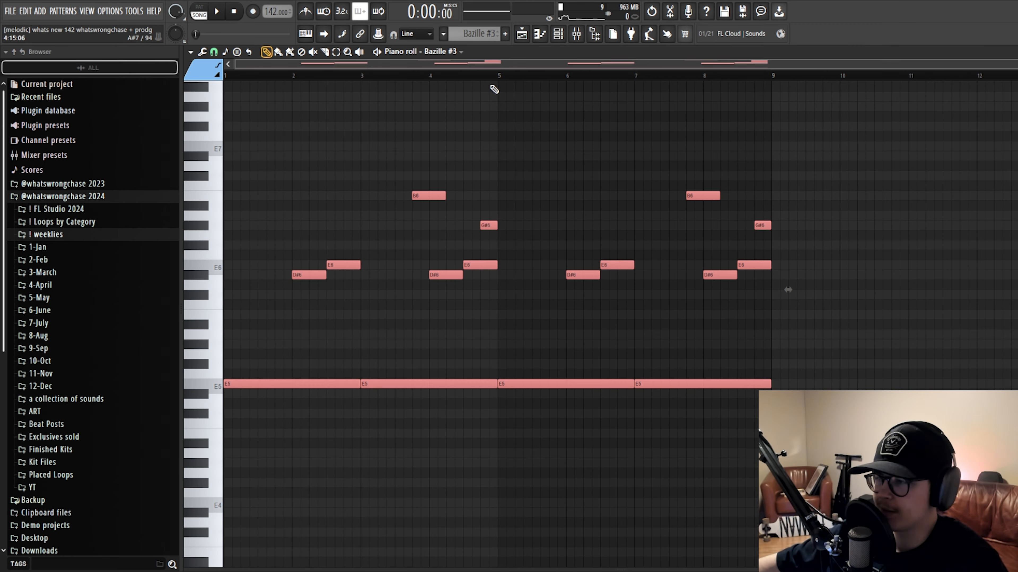
pyautogui.keyDown('ctrl'); pyautogui.click(496, 91); pyautogui.keyUp('ctrl')
# - Play the Bazille #3 pattern in pattern mode, stop playback and view its mixer insert
pyautogui.scroll(1, 503, 101)
pyautogui.scroll(-1, 500, 100)
pyautogui.press('l')
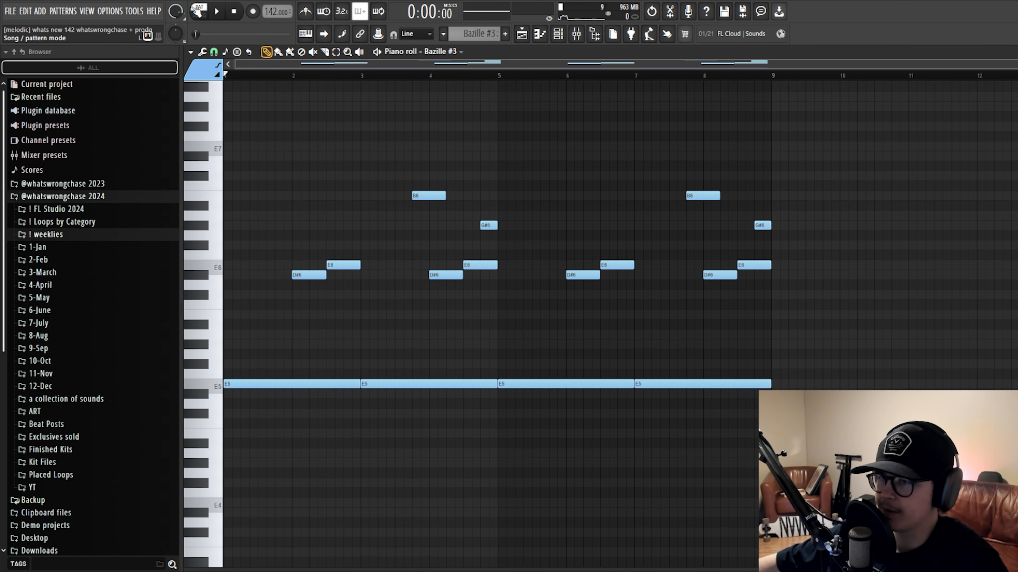
pyautogui.press('space')
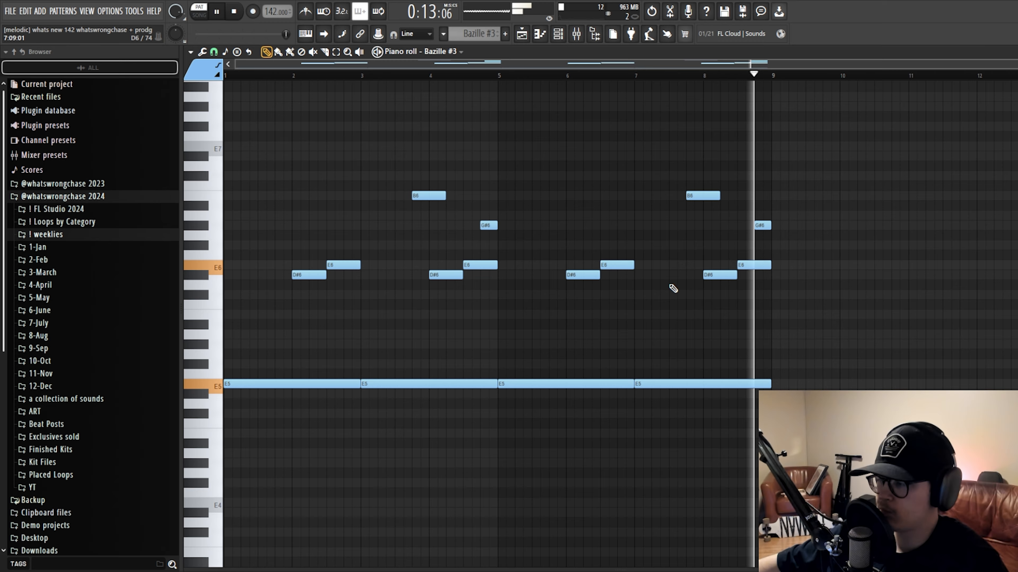
pyautogui.press('space')
pyautogui.click(577, 33)
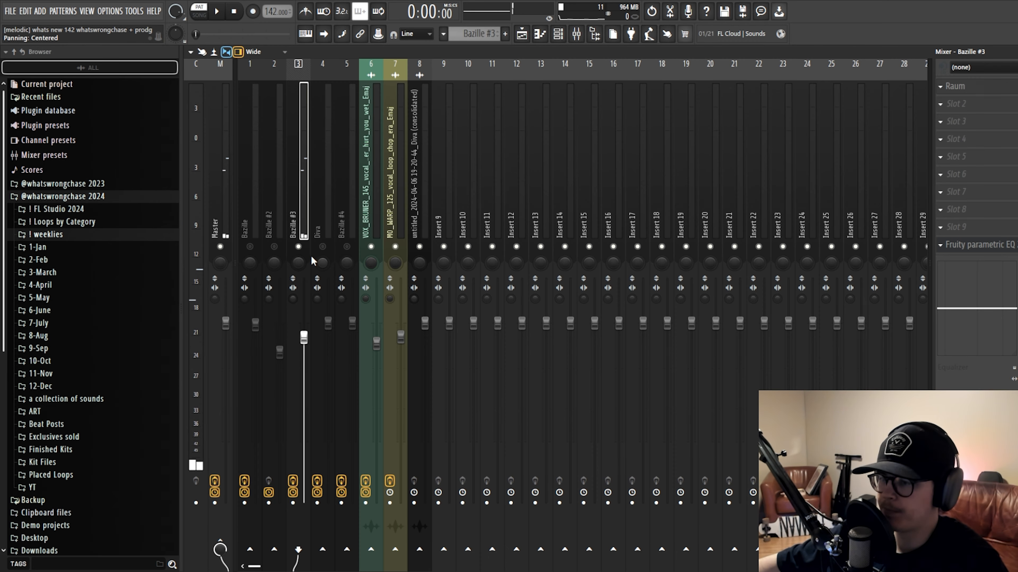
# - Show the playlist, select the first Bazille and Bazille #2 clips on Tracks 9 and 10, and clear the selection
pyautogui.press('F5')
pyautogui.moveTo(395, 147); pyautogui.dragTo(353, 276)
pyautogui.scroll(3, 329, 275)
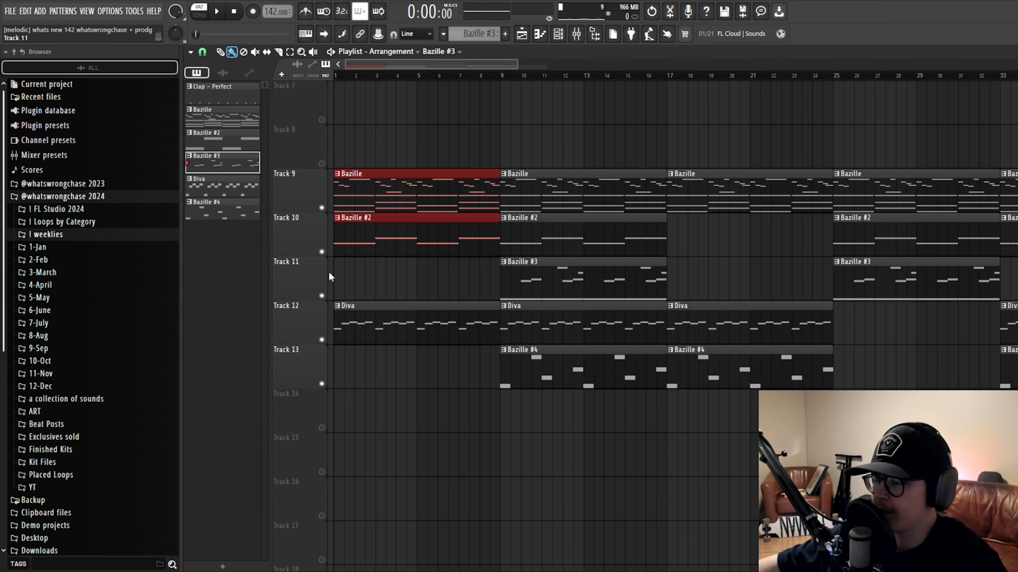
pyautogui.keyDown('ctrl'); pyautogui.click(384, 273); pyautogui.keyUp('ctrl')
pyautogui.scroll(-2, 385, 274)
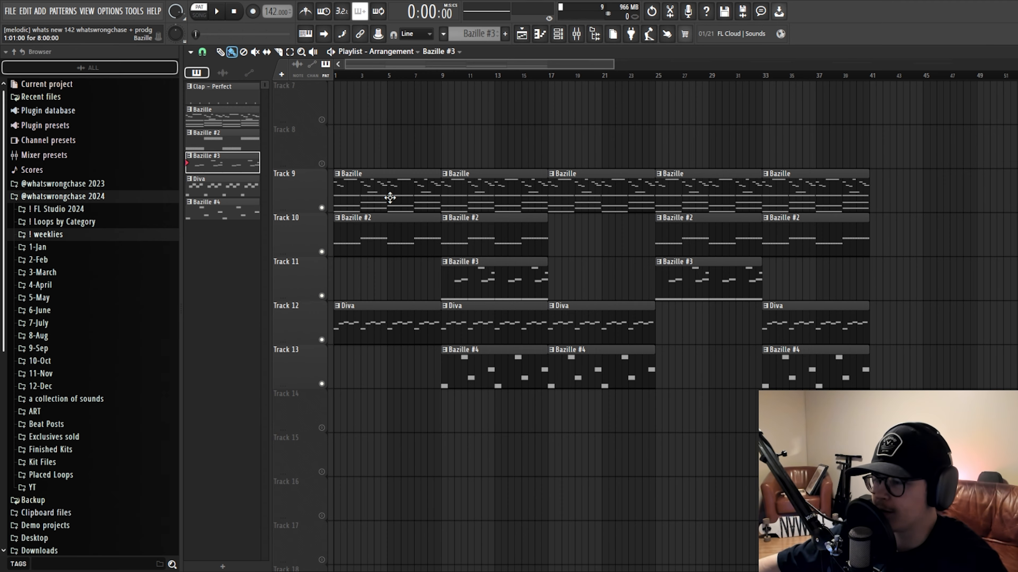
# - Examine the Bazille #3 notes, the channel rack and the overall clip arrangement in the playlist
pyautogui.press('F7')
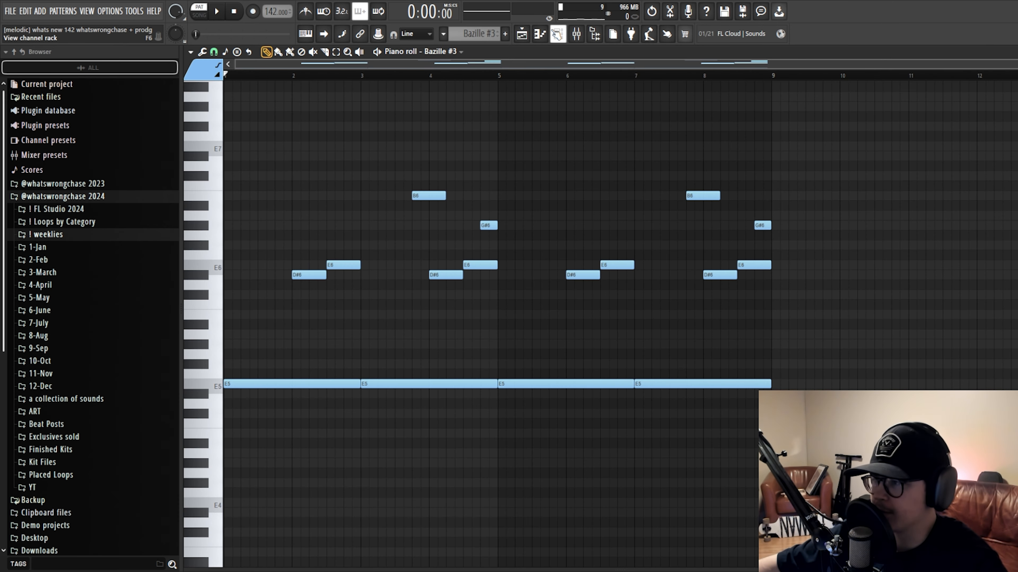
pyautogui.click(557, 34)
pyautogui.moveTo(458, 180); pyautogui.dragTo(449, 174)
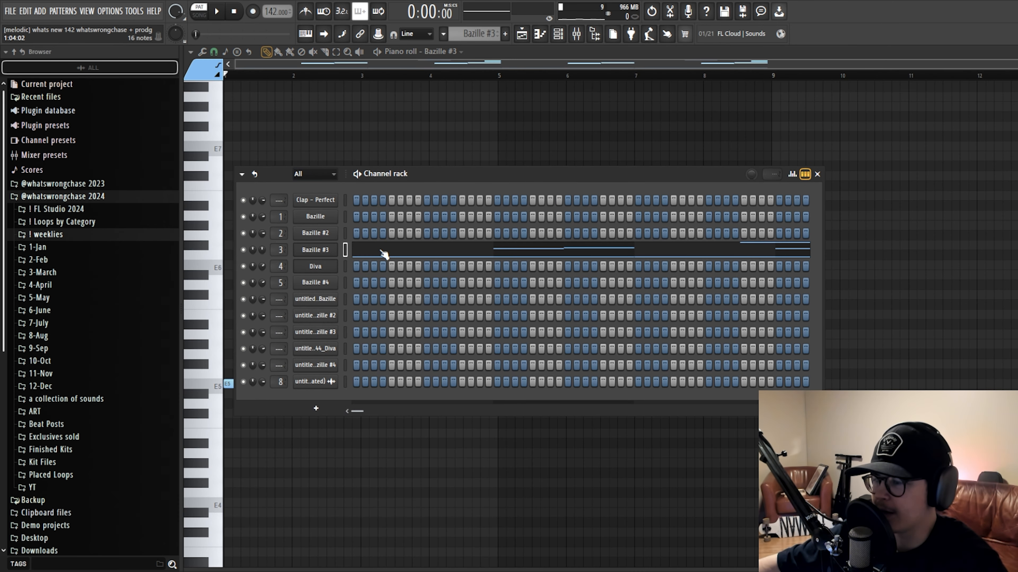
pyautogui.click(522, 34)
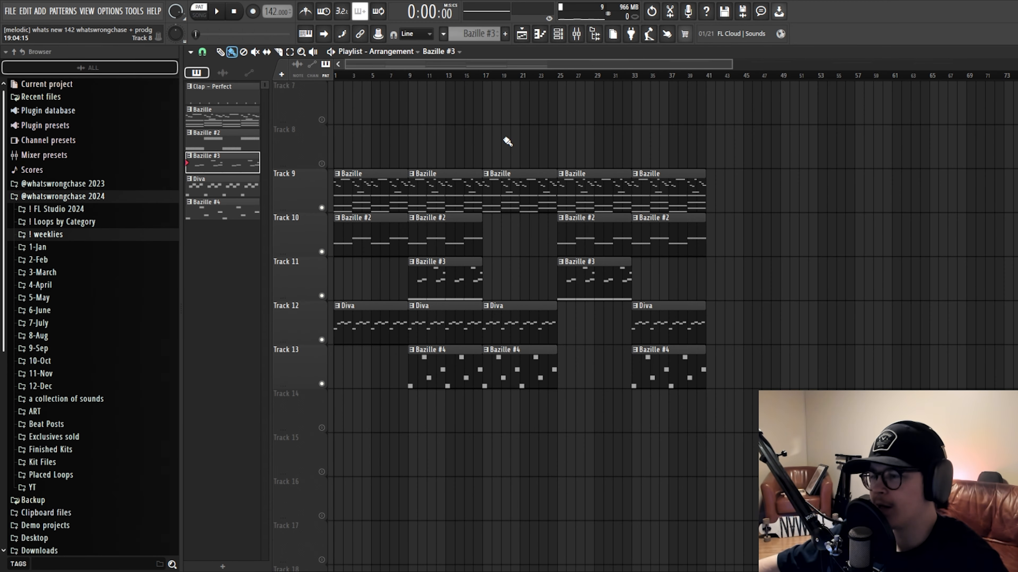
pyautogui.scroll(-1, 401, 145)
pyautogui.scroll(-1, 419, 133)
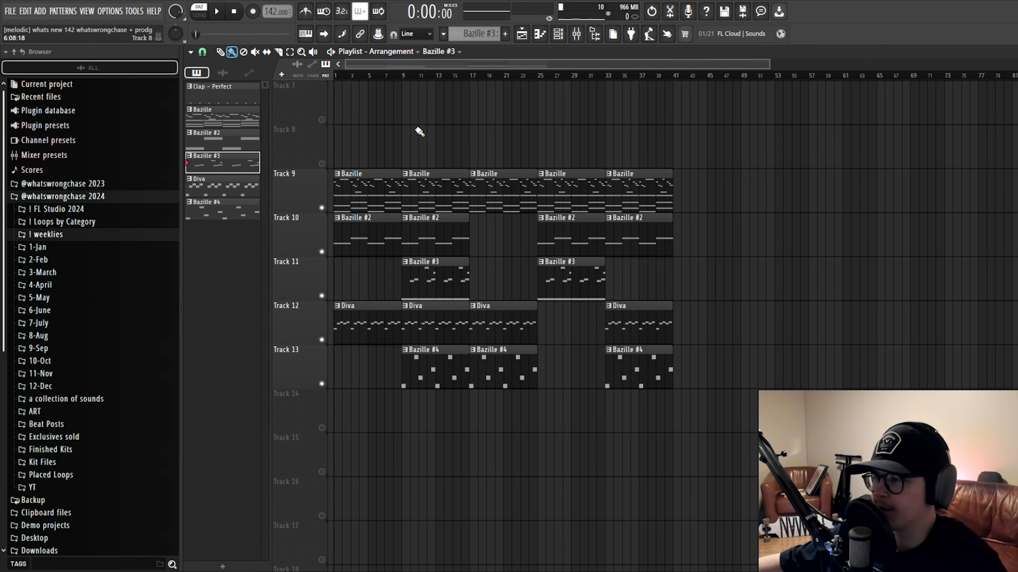
pyautogui.press('F6')
pyautogui.moveTo(468, 180); pyautogui.dragTo(487, 174)
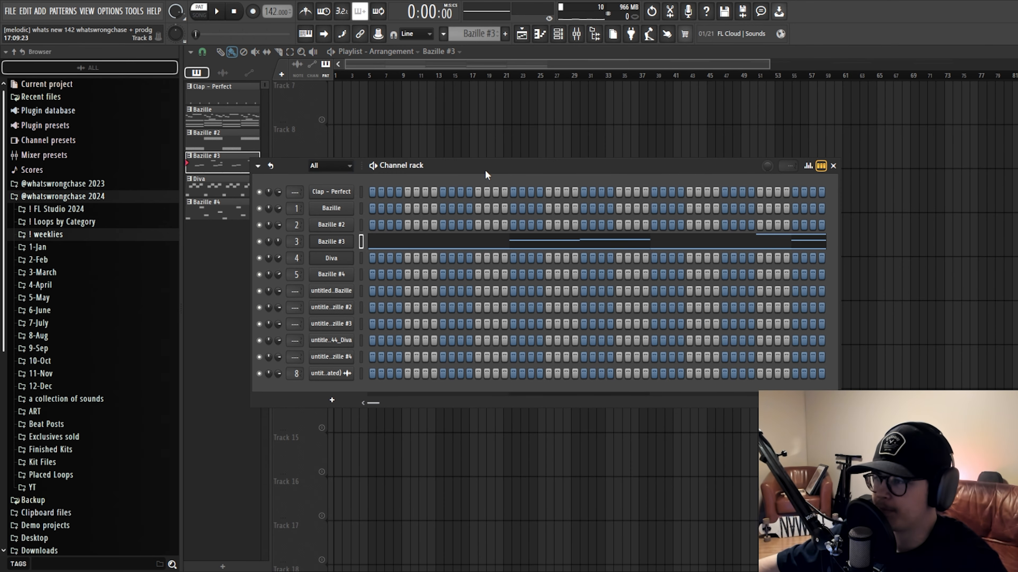
# - Open a Diva clip on Track 12 of the playlist in the piano roll to examine its notes
pyautogui.click(522, 33)
pyautogui.doubleClick(510, 314)
pyautogui.scroll(3, 386, 143)
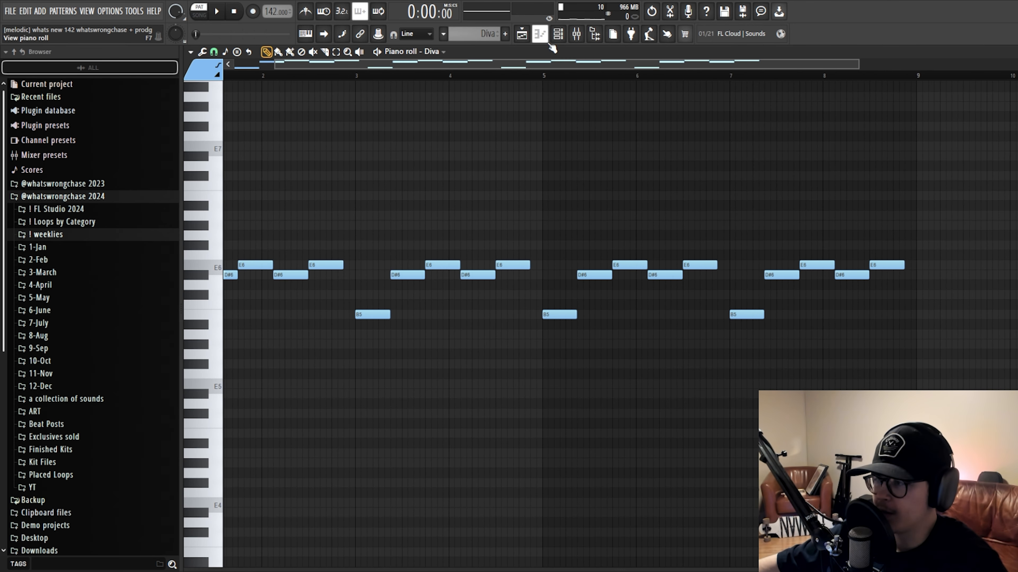
# - Open the Diva synth, dismiss its unregistered-copy notice, view the loaded preset and close the synth
pyautogui.click(557, 34)
pyautogui.click(333, 257)
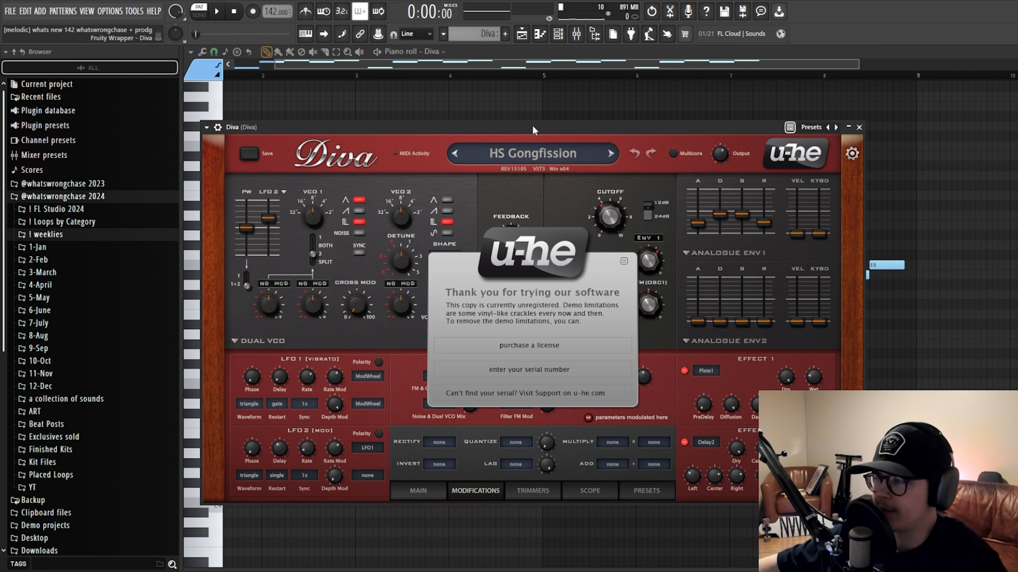
pyautogui.click(619, 240)
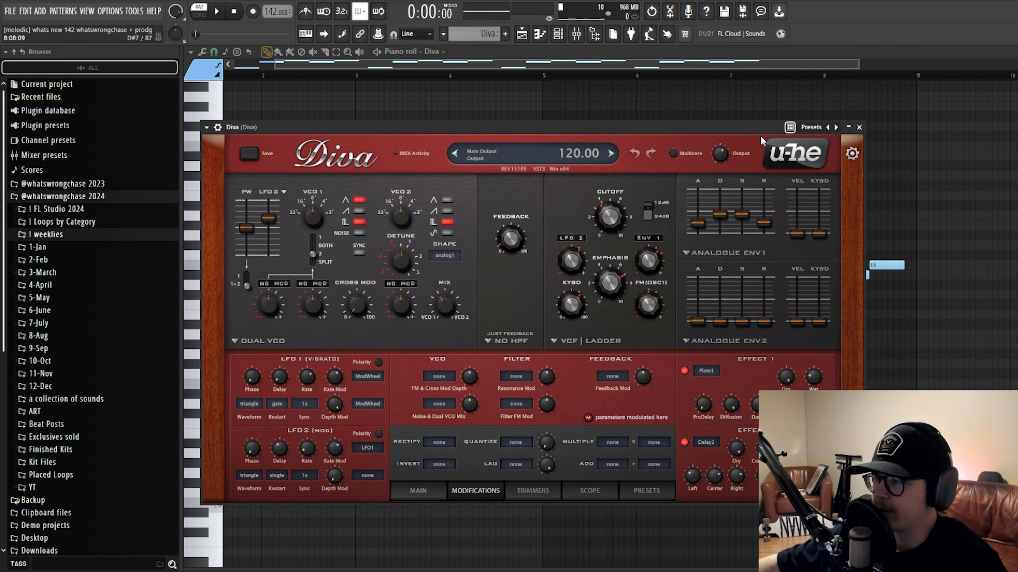
pyautogui.moveTo(723, 126); pyautogui.dragTo(741, 112)
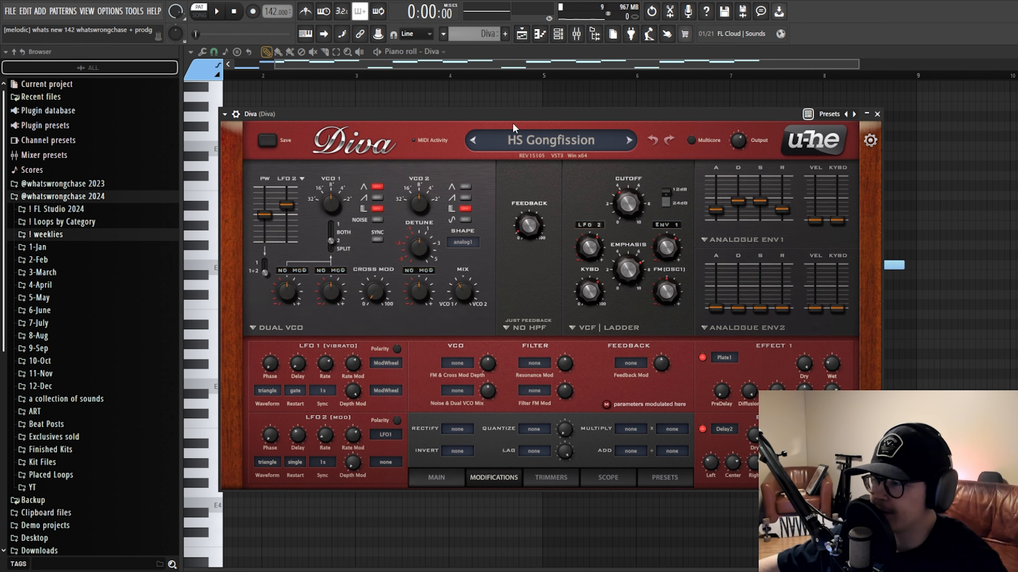
pyautogui.click(877, 114)
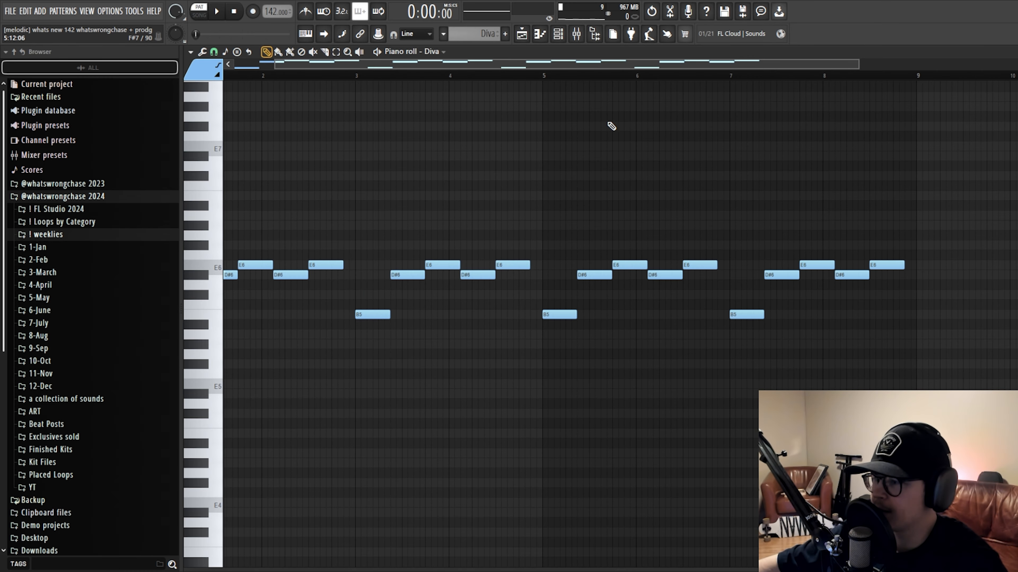
# - View Diva's mixer insert, return to its piano-roll notes and play the pattern back before stopping it
pyautogui.keyDown('ctrl'); pyautogui.scroll(-2, 485, 229); pyautogui.keyUp('ctrl')
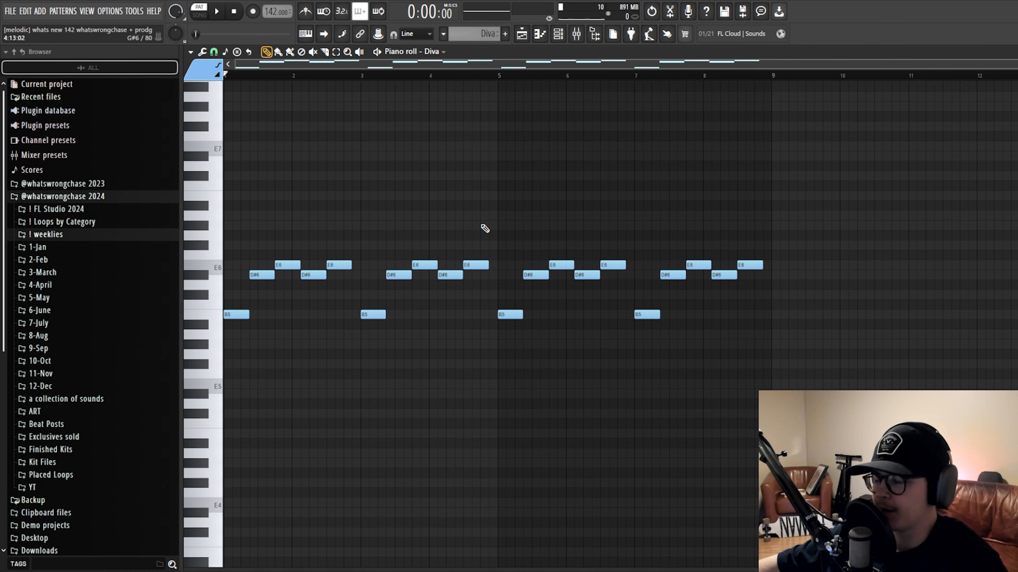
pyautogui.click(577, 34)
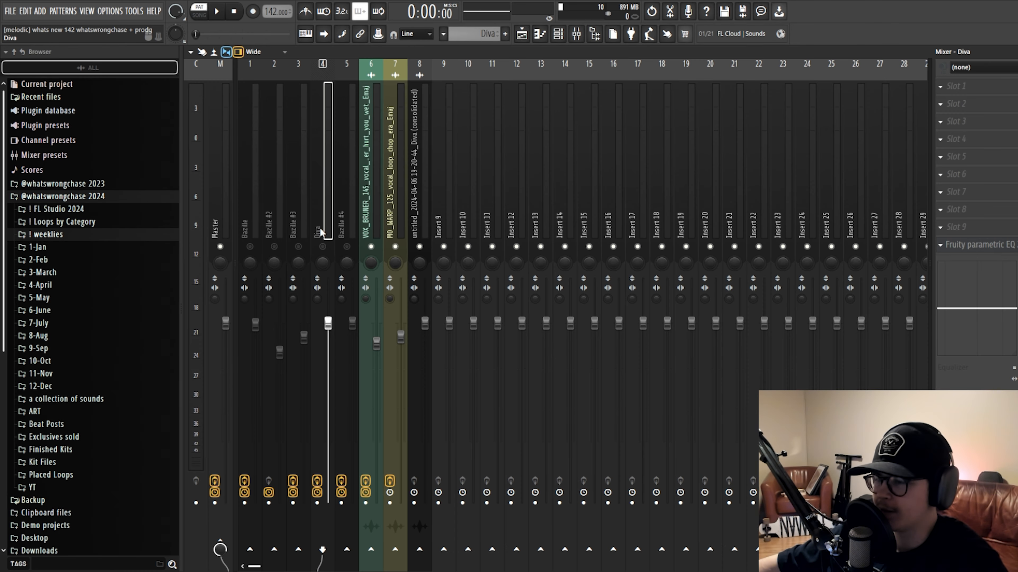
pyautogui.click(557, 34)
pyautogui.click(436, 280)
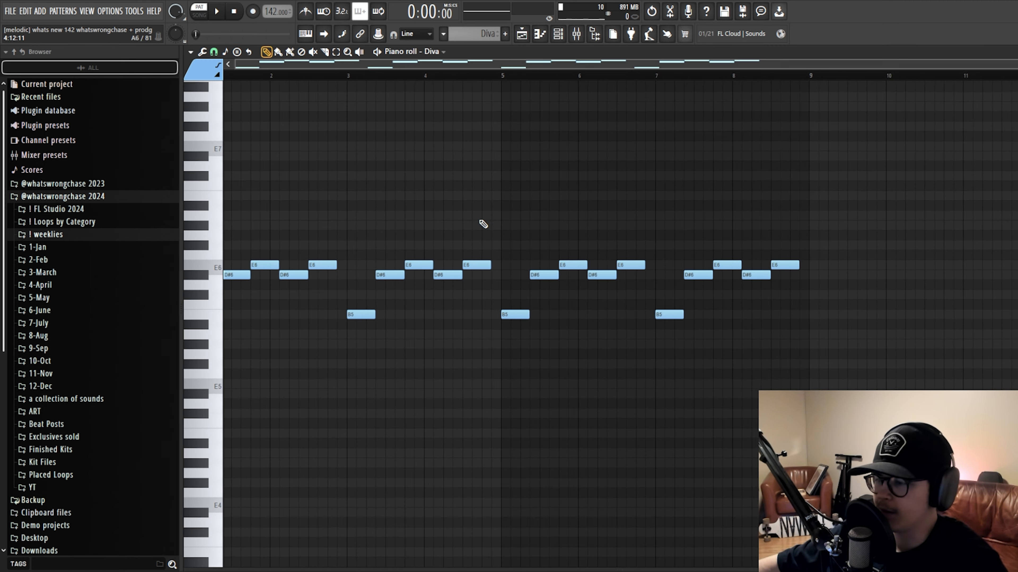
pyautogui.press('space')
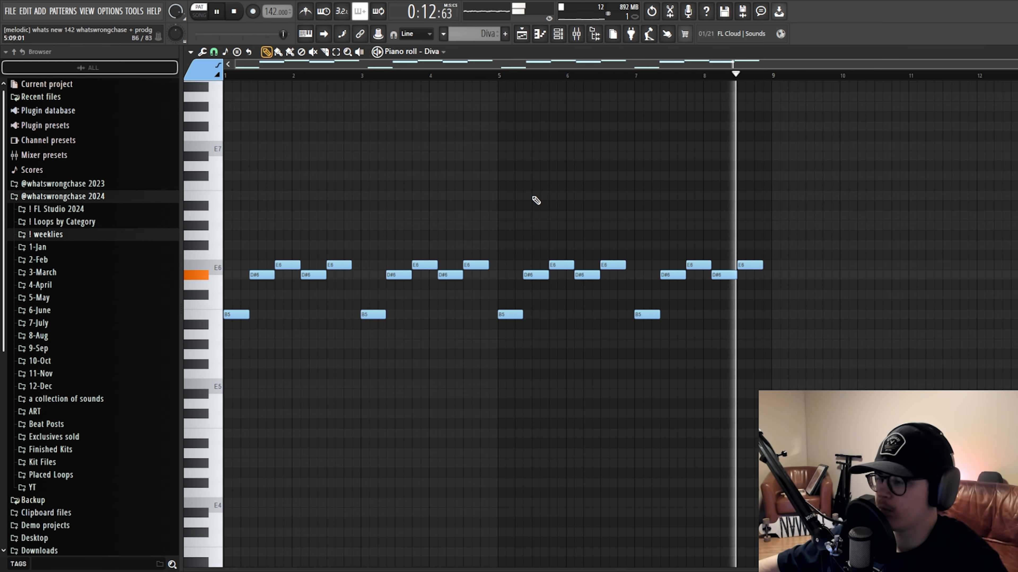
pyautogui.press('space')
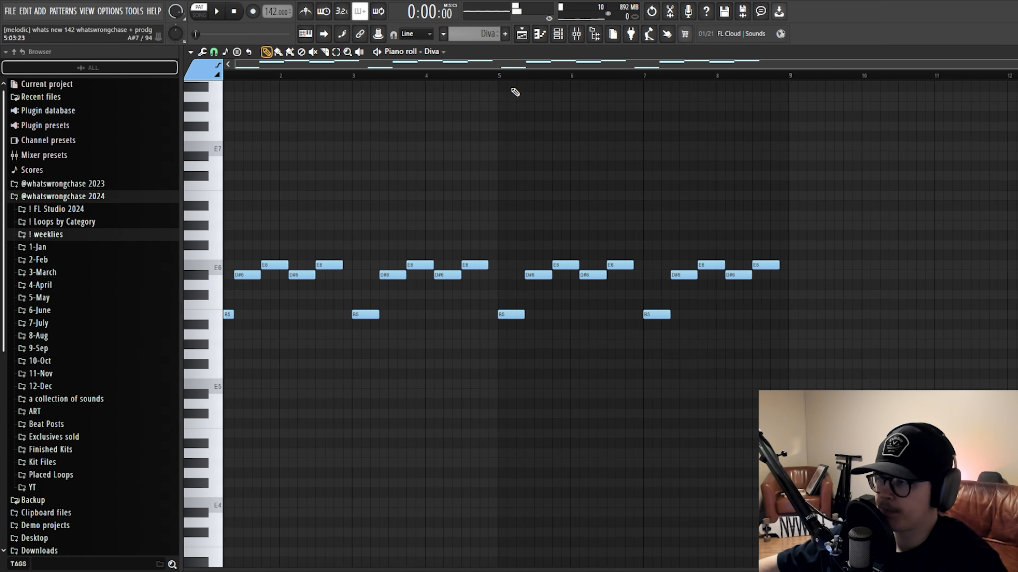
# - Return to the playlist and open a Bazille #3 clip on Track 11 to view its notes again
pyautogui.press('F9')
pyautogui.press('F5')
pyautogui.scroll(-3, 503, 292)
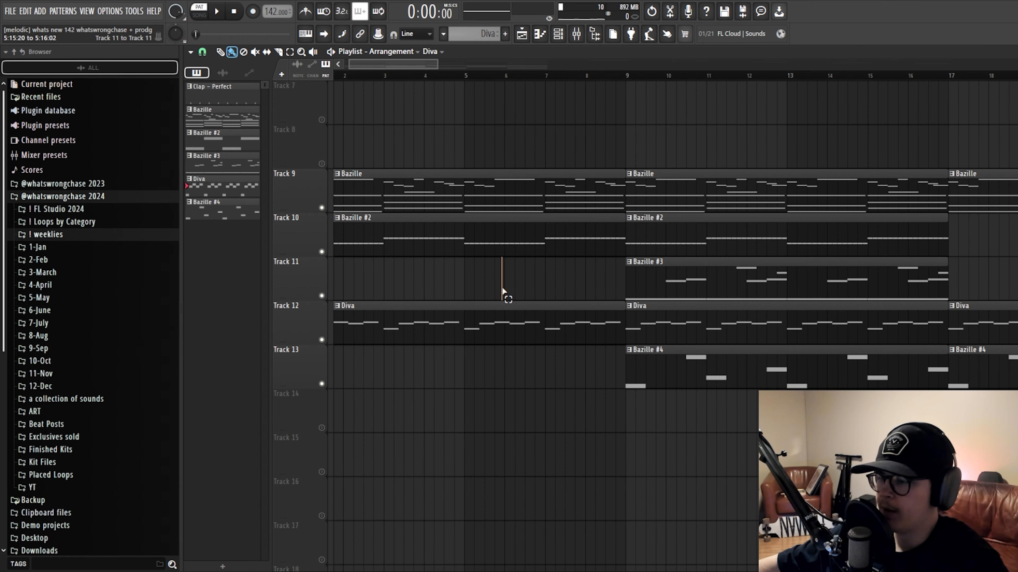
pyautogui.doubleClick(545, 276)
pyautogui.click(562, 198)
pyautogui.hscroll(-3, 562, 198)
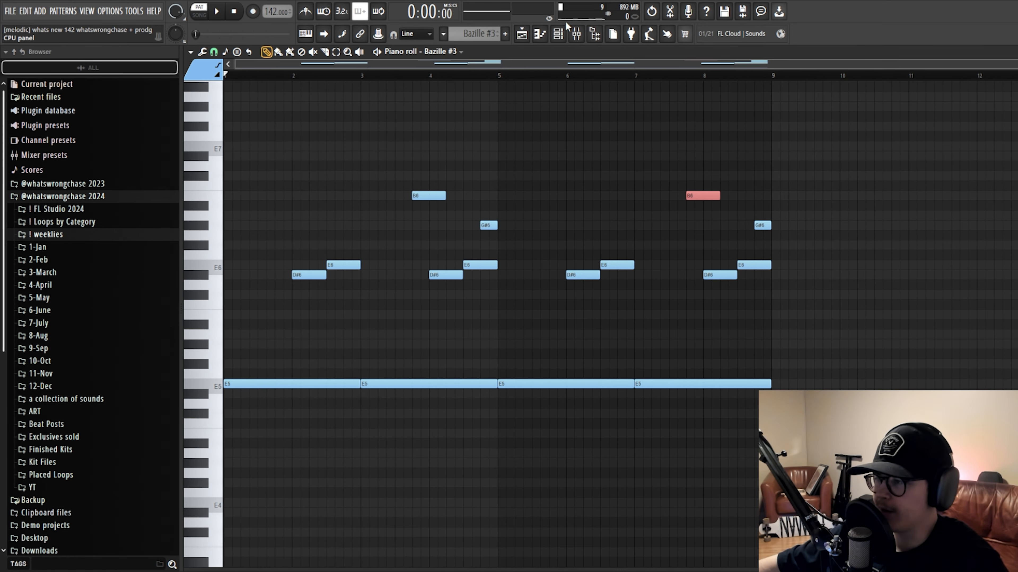
# - Reopen a Diva clip from the playlist in the piano roll and view its pattern in the channel rack
pyautogui.click(522, 36)
pyautogui.doubleClick(545, 345)
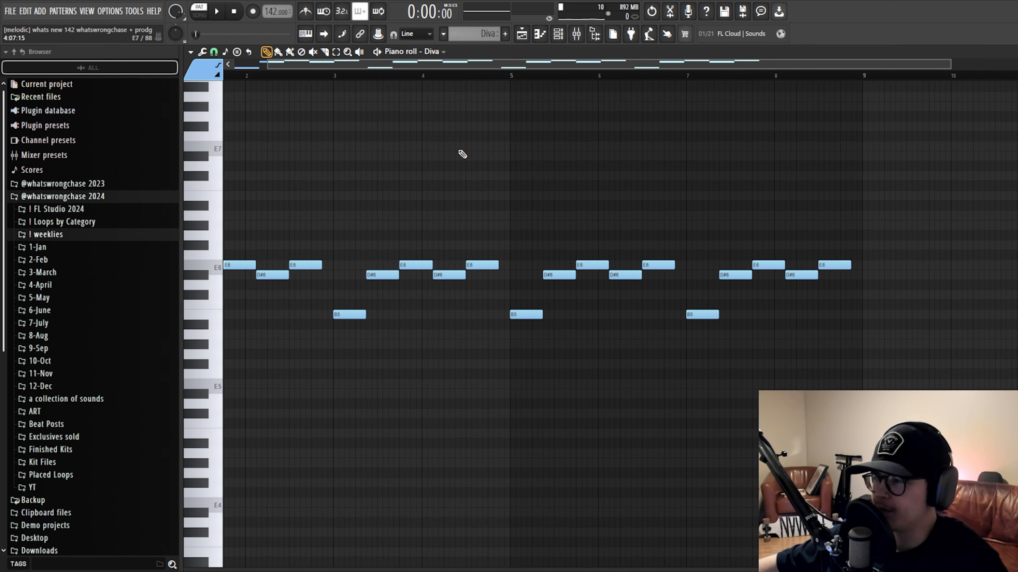
pyautogui.click(558, 33)
pyautogui.moveTo(509, 166); pyautogui.dragTo(515, 146)
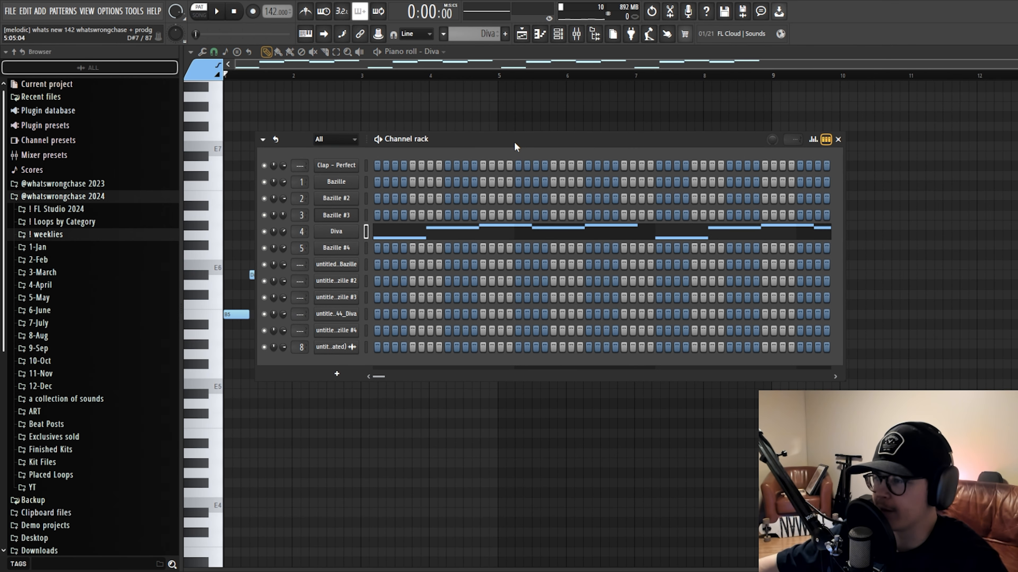
# - Switch the piano roll to the Bazille #4 pattern and examine its notes
pyautogui.click(558, 34)
pyautogui.press('Down')
pyautogui.click(522, 76)
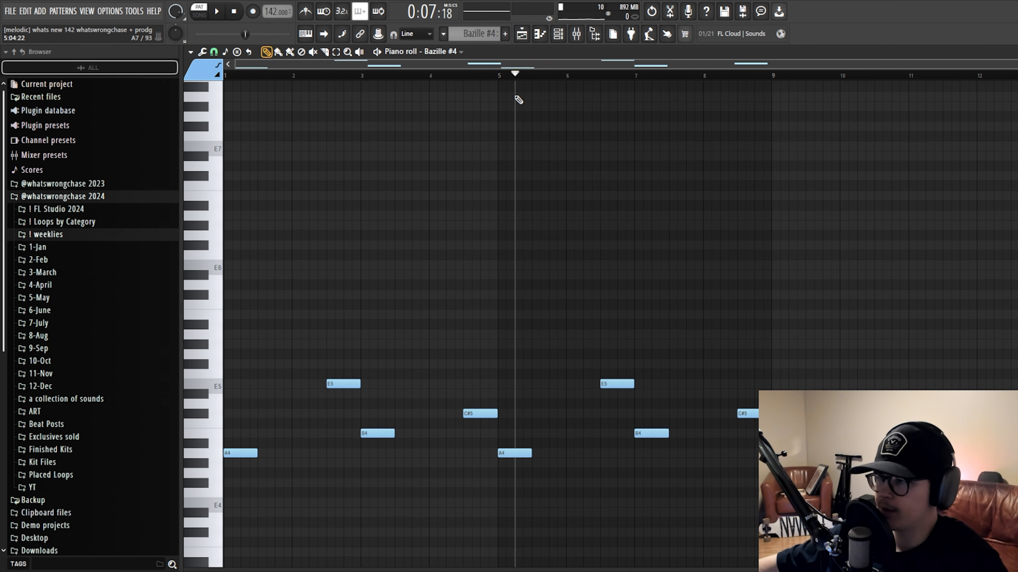
pyautogui.scroll(-3, 517, 98)
# - Open the Bazille #4 synth, dismiss its unregistered-copy notice, view the loaded preset and close the synth
pyautogui.click(558, 33)
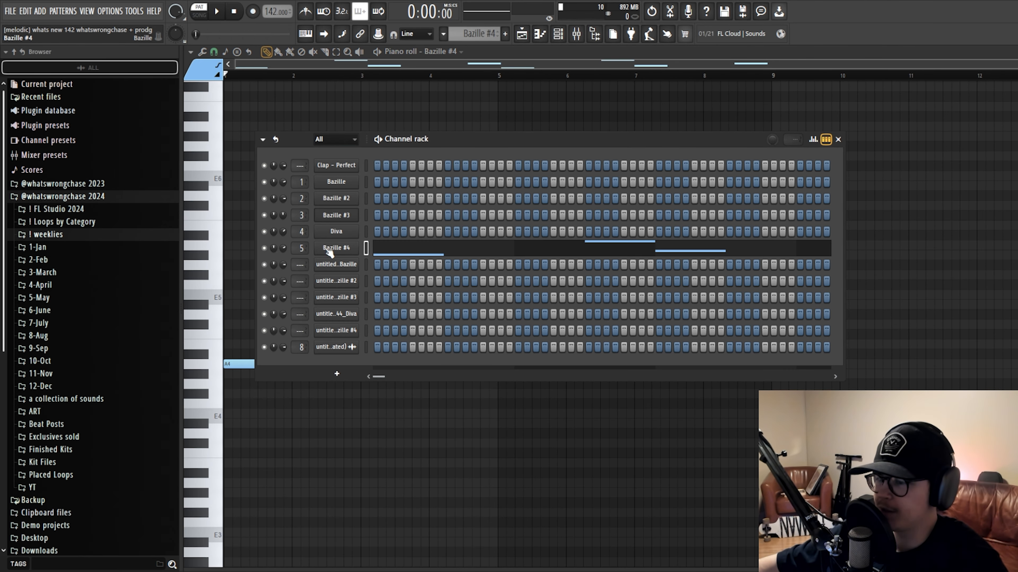
pyautogui.click(337, 248)
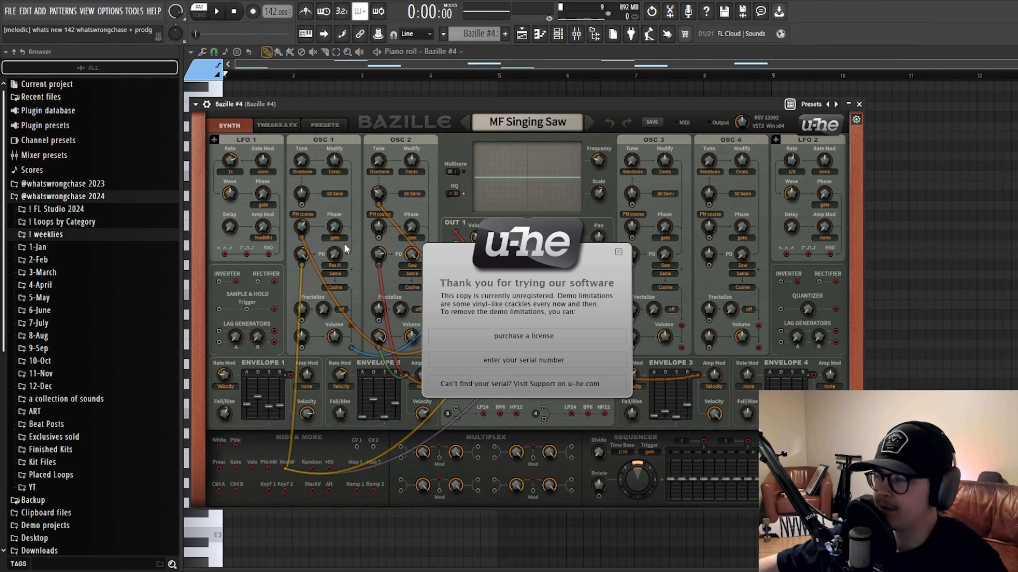
pyautogui.click(619, 252)
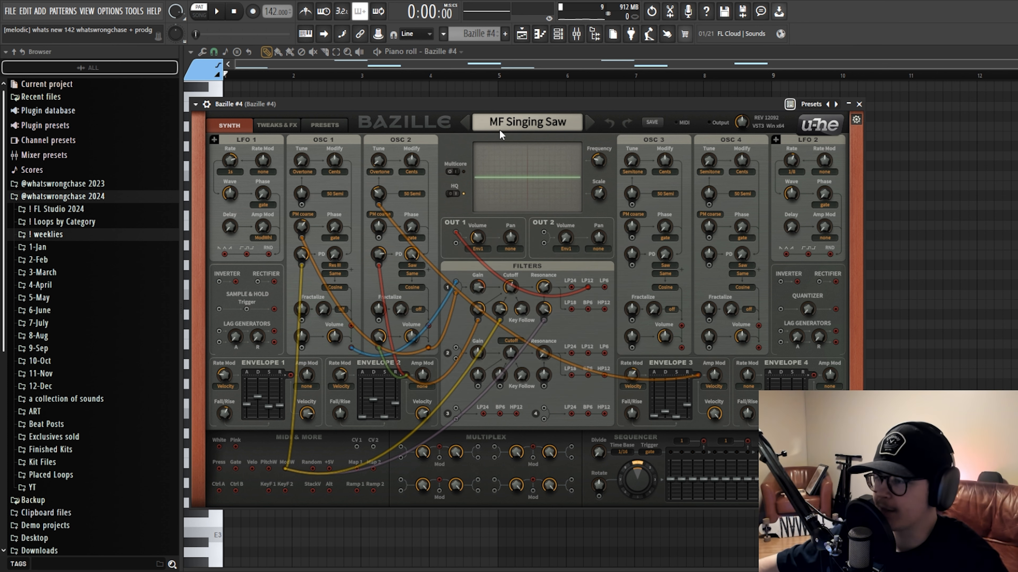
pyautogui.click(859, 104)
# - View the effects on Bazille #4's mixer insert, and return to its piano roll to play the pattern
pyautogui.click(576, 34)
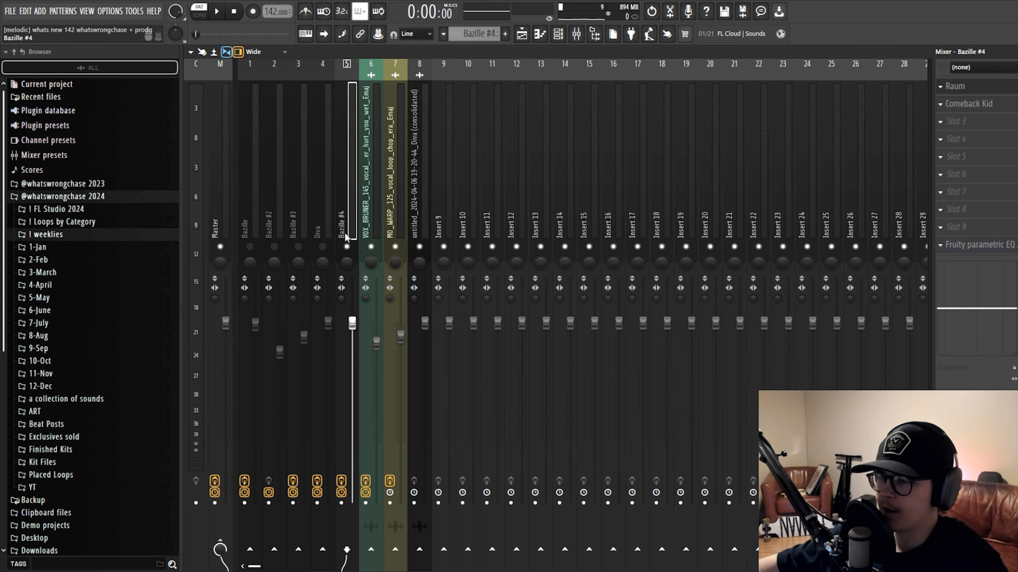
pyautogui.click(542, 38)
pyautogui.click(558, 35)
pyautogui.click(541, 36)
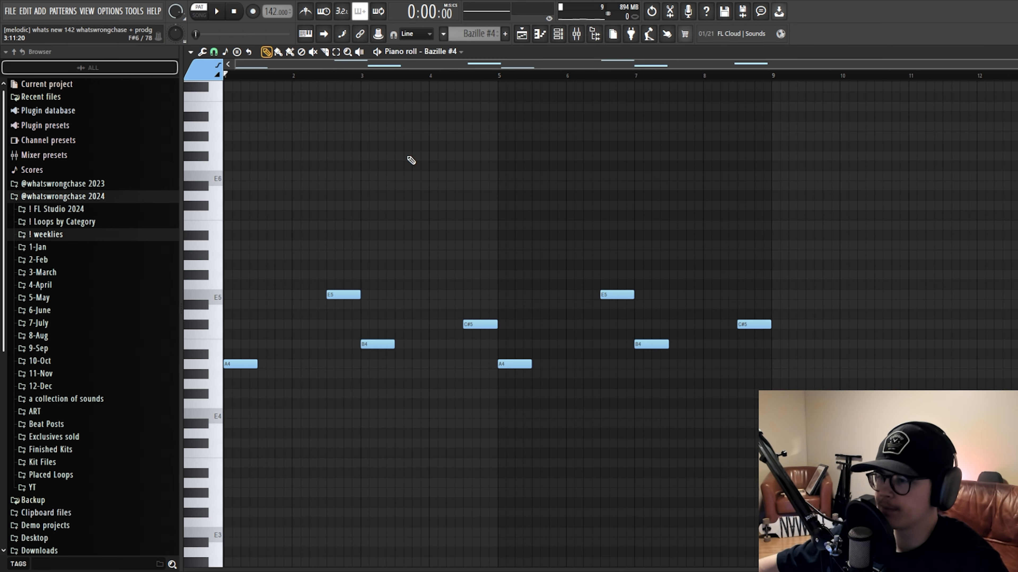
pyautogui.press('space')
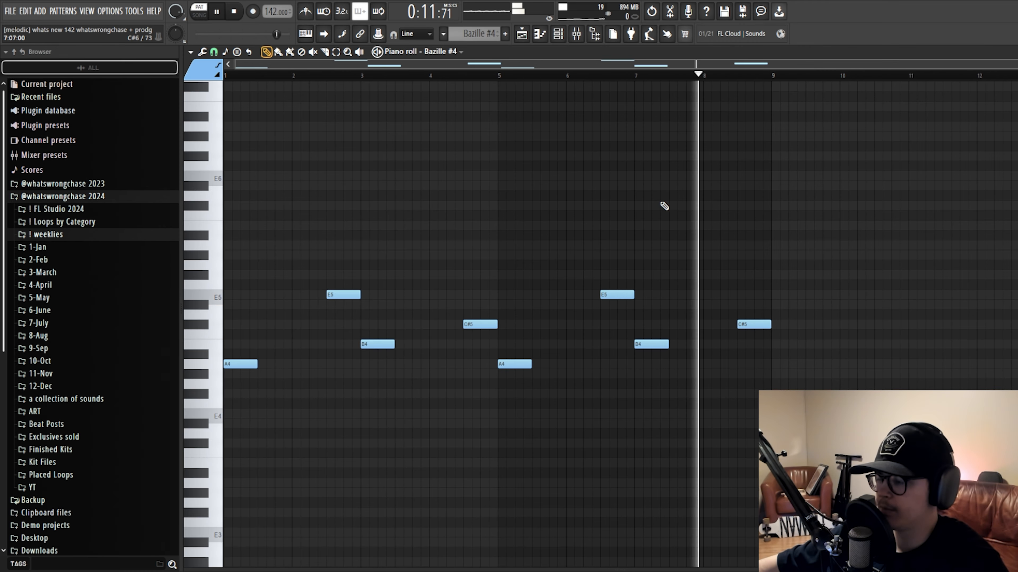
# - Stop the Bazille #4 playback and look over its mixer insert, piano roll notes and channel rack pattern
pyautogui.press('space')
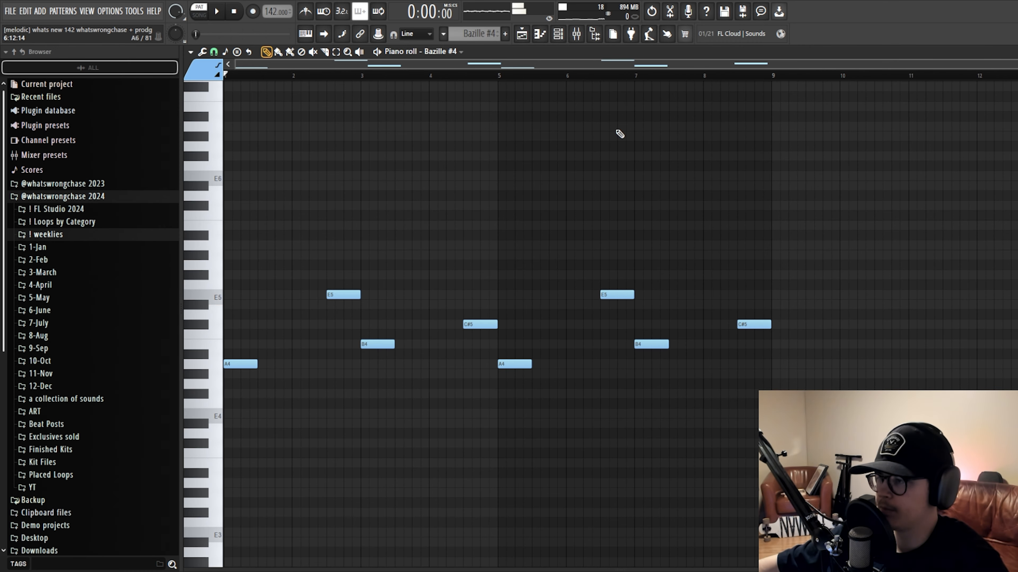
pyautogui.press('F9')
pyautogui.press('F6')
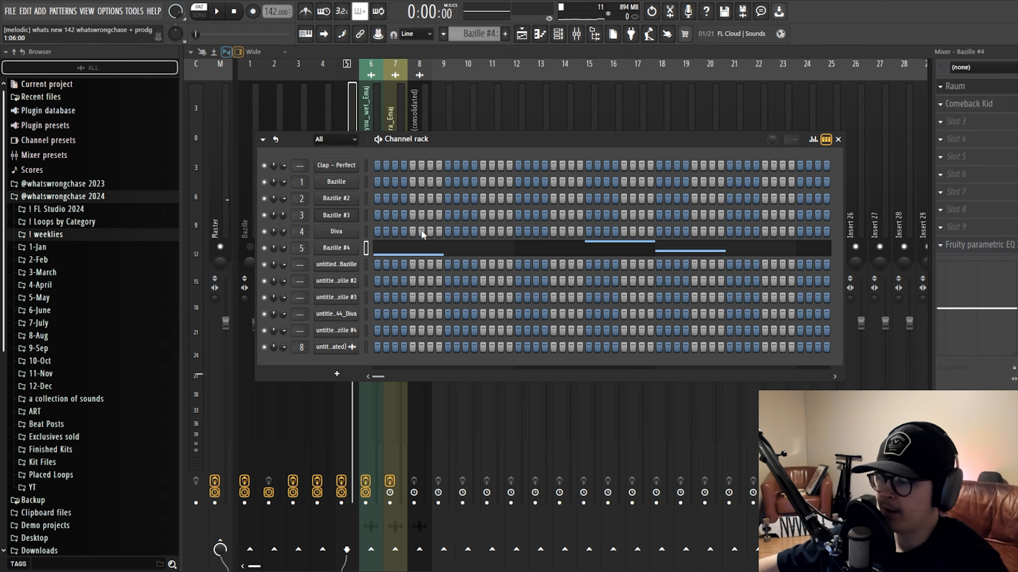
pyautogui.press('F7')
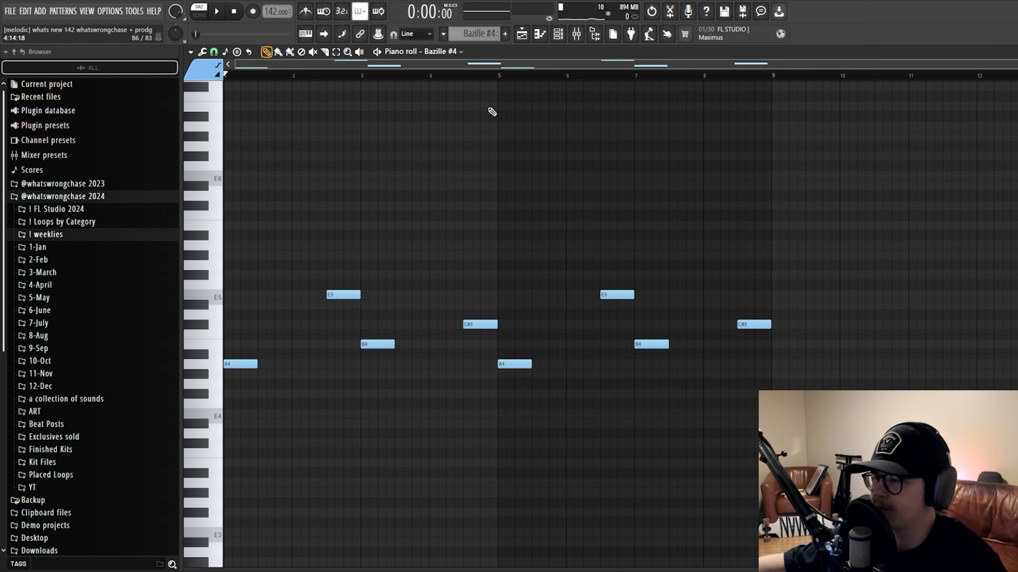
pyautogui.click(558, 34)
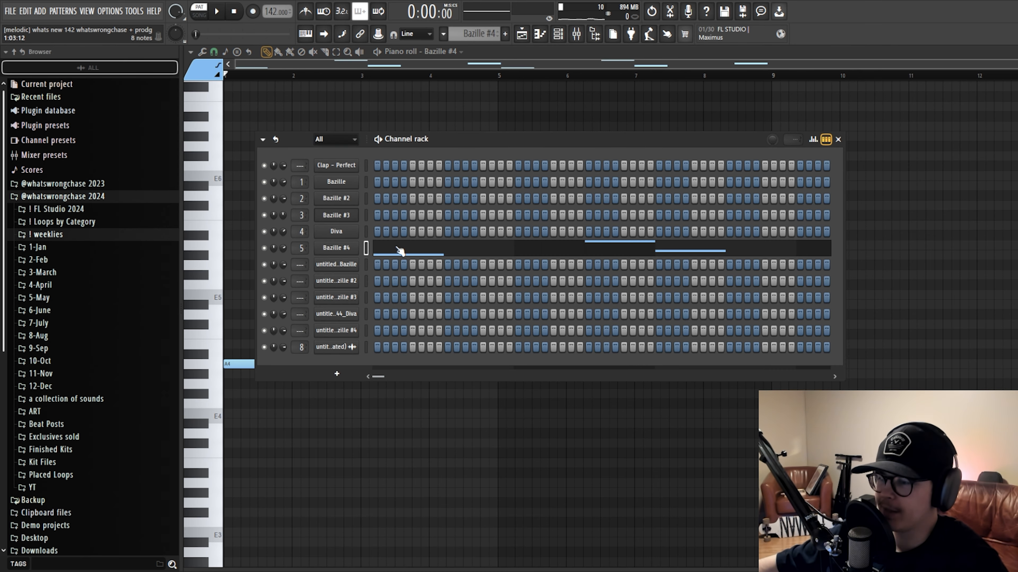
# - View the mixer insert of the consolidated Diva audio and return to the playlist arrangement
pyautogui.press('F6')
pyautogui.press('F5')
pyautogui.press('F9')
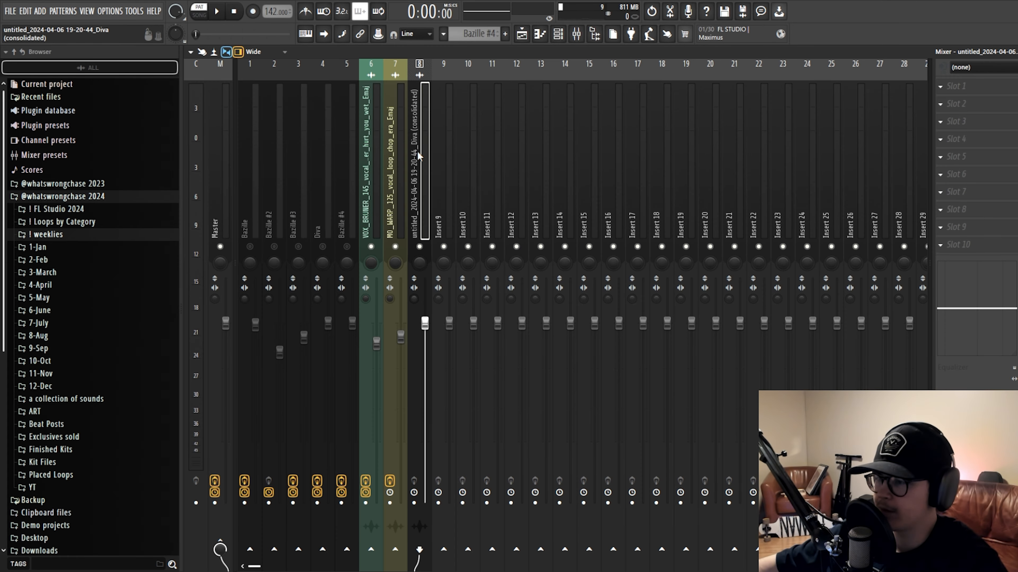
pyautogui.press('F5')
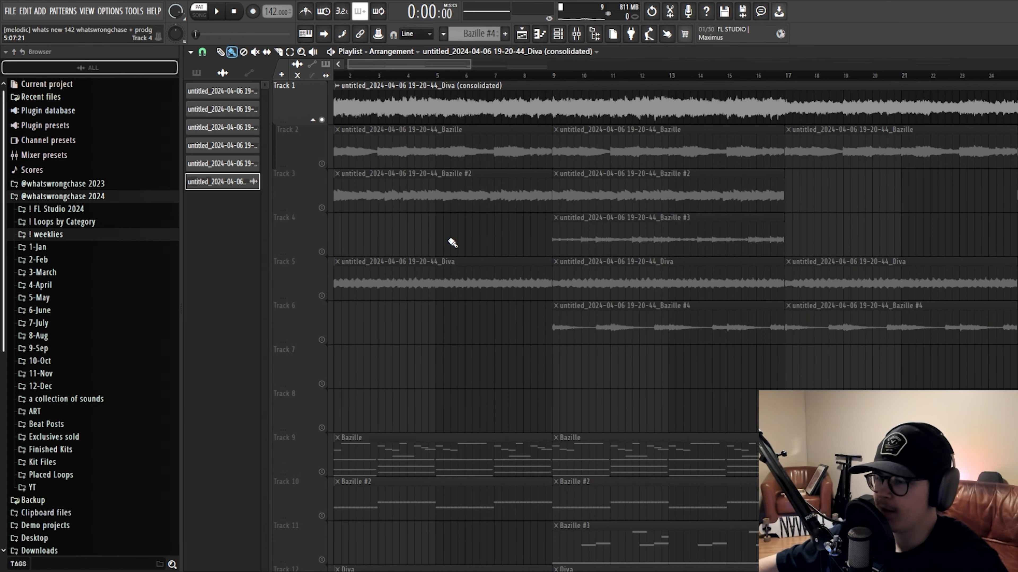
# - Play the consolidated Diva audio on Track 1 from the start of the song and stop it
pyautogui.scroll(-2, 367, 228)
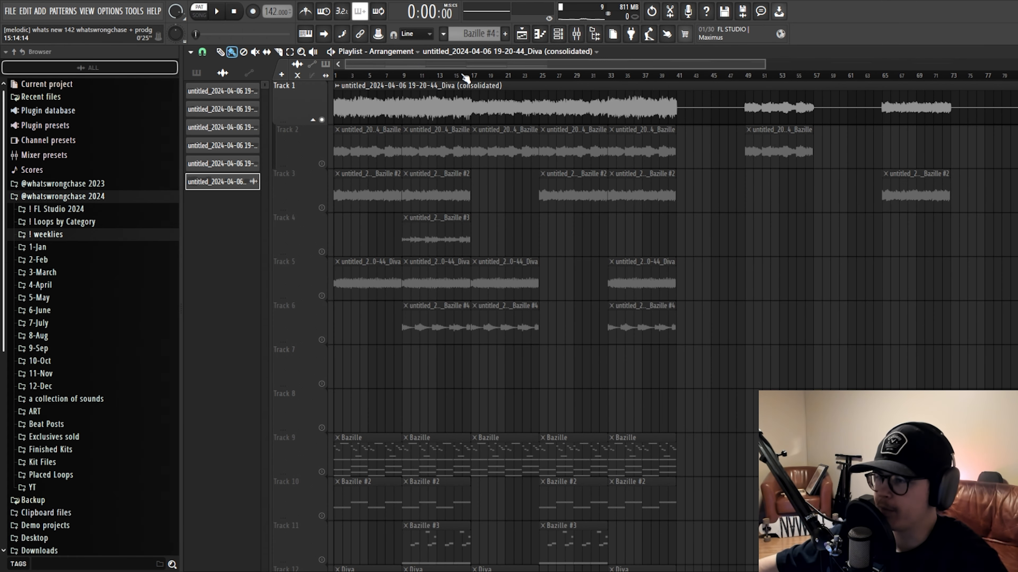
pyautogui.doubleClick(398, 97)
pyautogui.press('Escape')
pyautogui.scroll(-2, 418, 83)
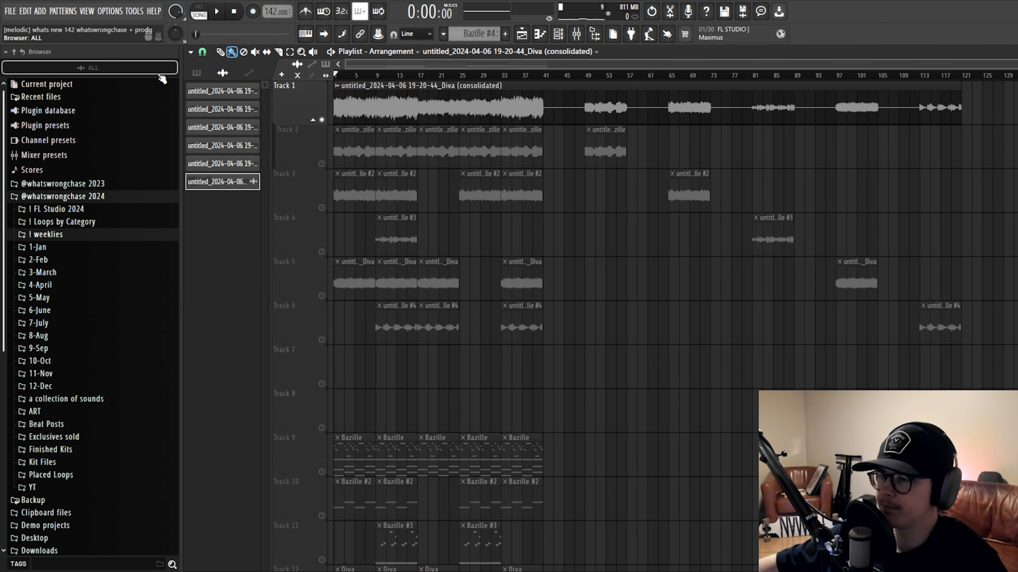
pyautogui.press('space')
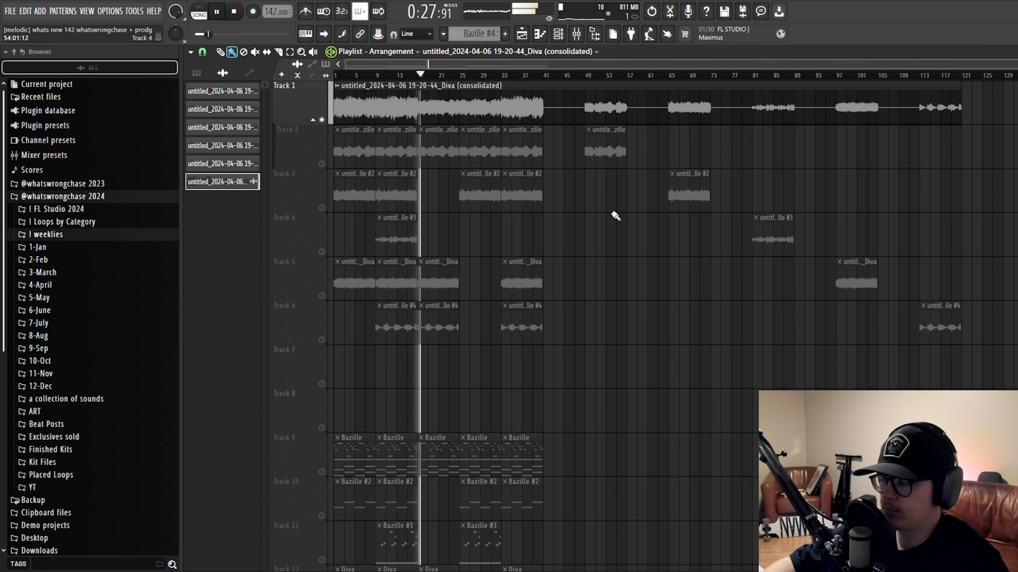
pyautogui.press('space')
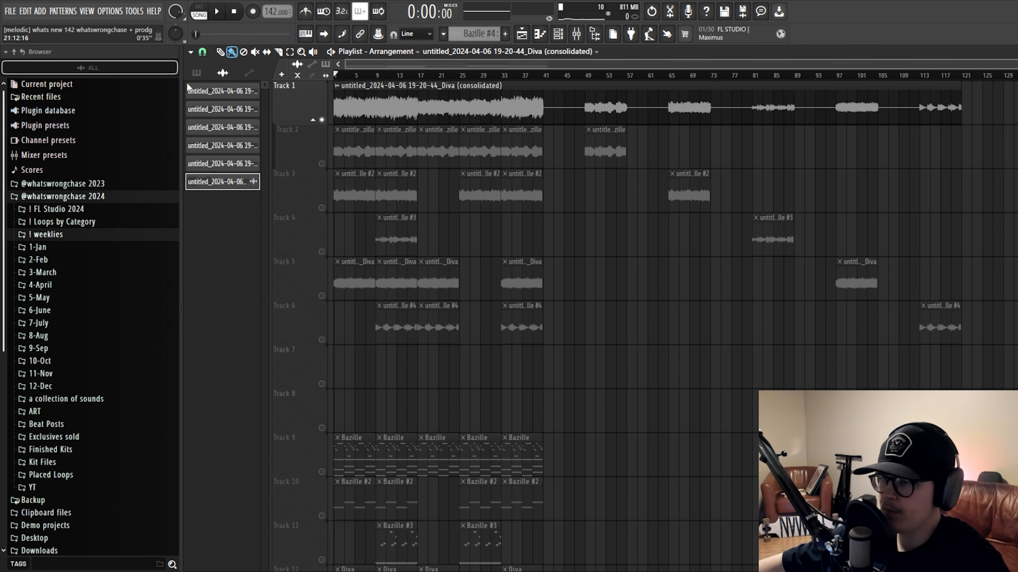
pyautogui.scroll(1, 346, 234)
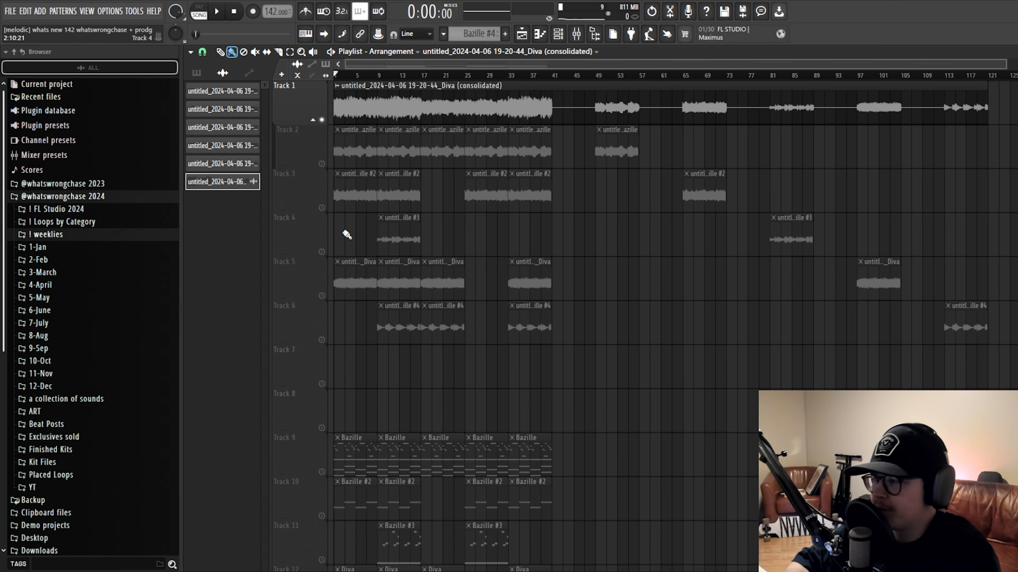
pyautogui.scroll(-1, 465, 217)
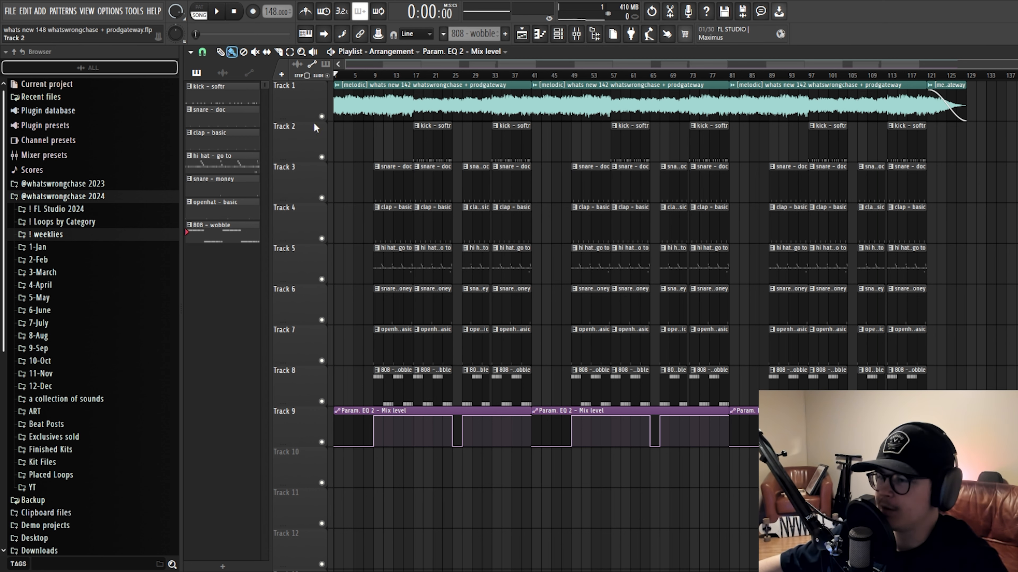
# - Select the kick - softr pattern from its Track 2 clip and review its placement in the 148 BPM arrangement
pyautogui.scroll(3, 328, 144)
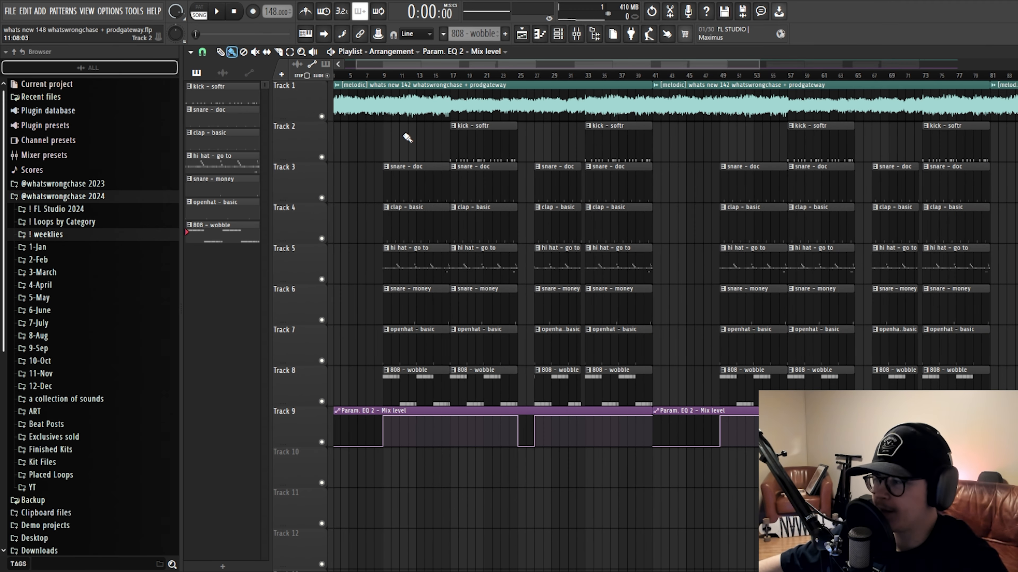
pyautogui.scroll(2, 527, 144)
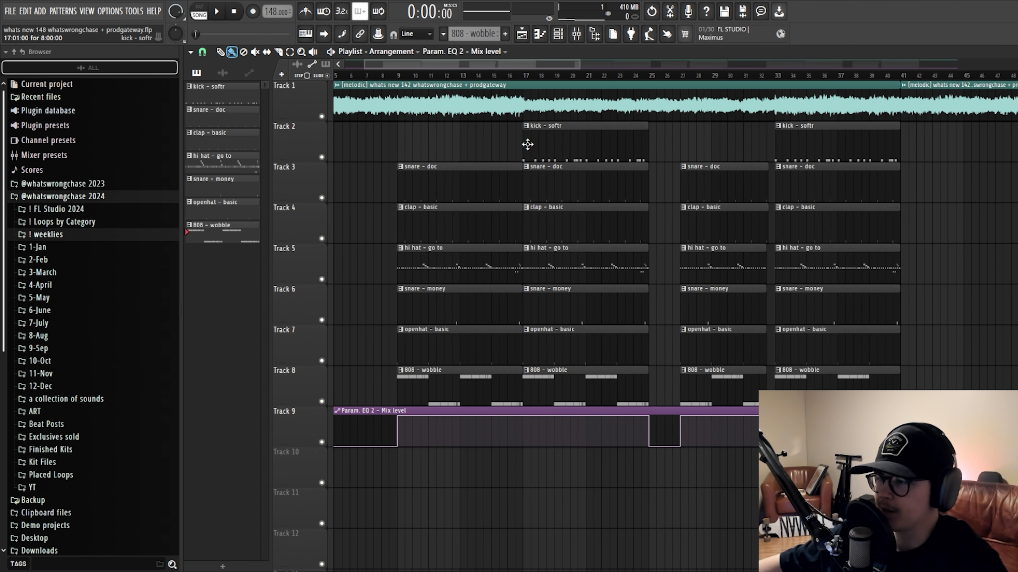
pyautogui.doubleClick(553, 144)
pyautogui.hscroll(-2, 550, 147)
pyautogui.click(521, 36)
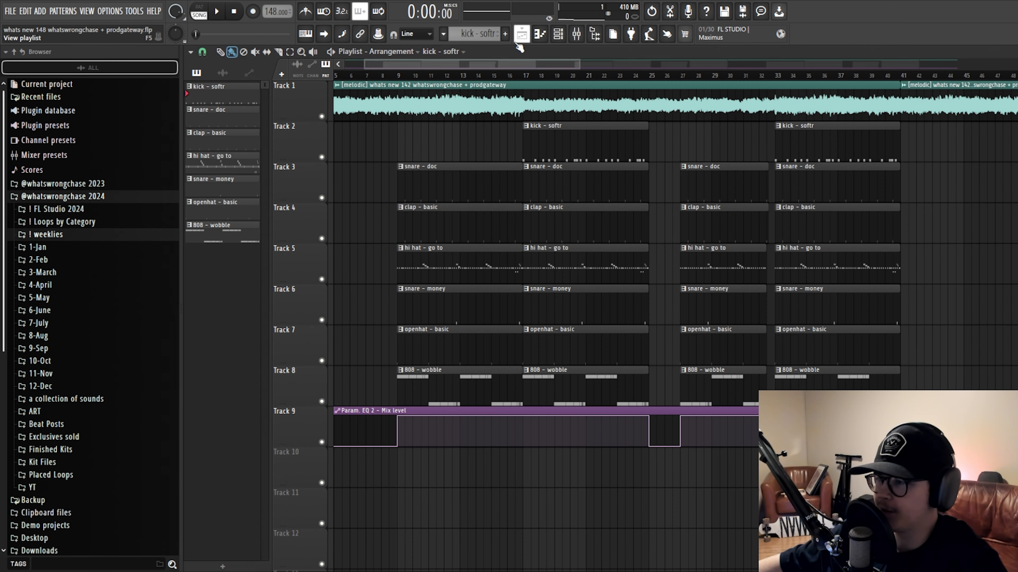
pyautogui.scroll(-2, 476, 133)
pyautogui.scroll(2, 483, 126)
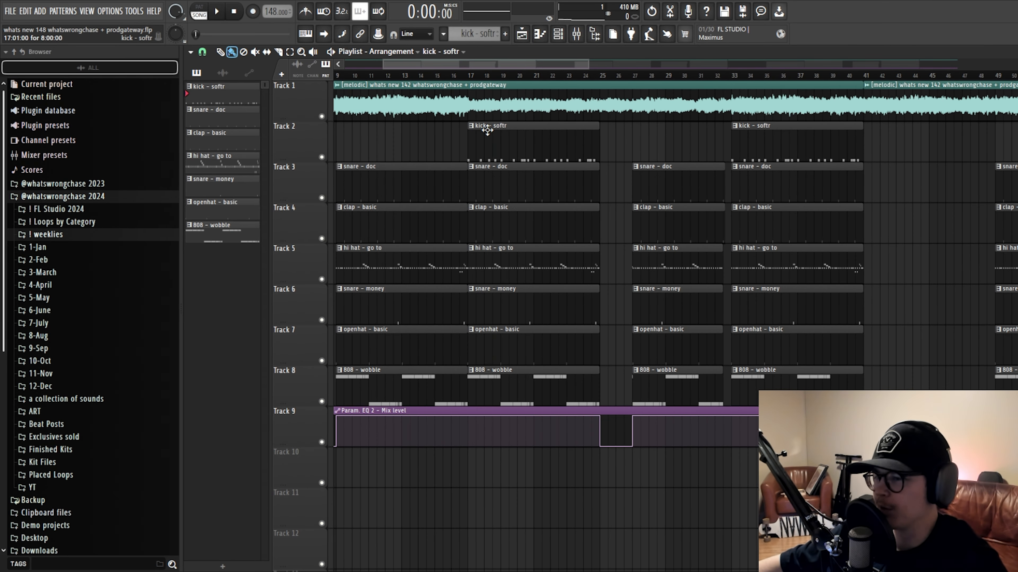
pyautogui.scroll(-2, 68, 314)
pyautogui.scroll(2, 67, 313)
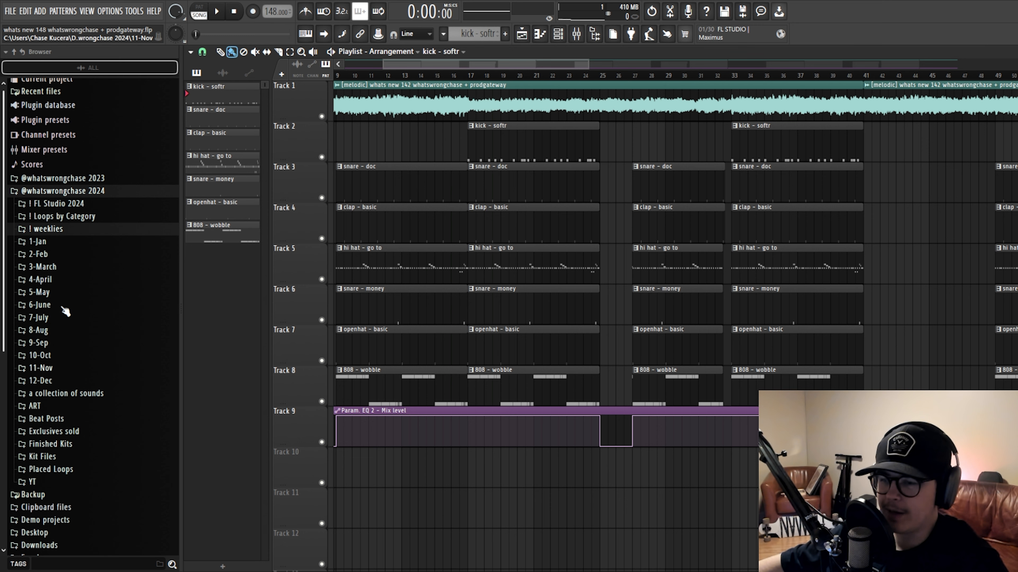
# - Expand the ! FL Studio 2024 folder in the file browser and open the ! 3k Drum Kit DEMO inside My Kits
pyautogui.scroll(-2, 65, 312)
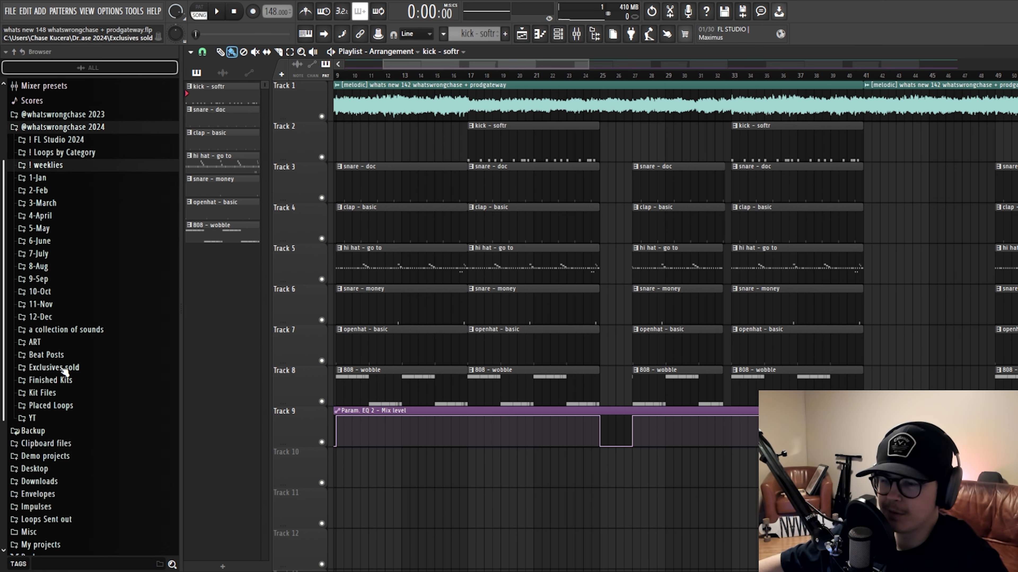
pyautogui.scroll(2, 54, 359)
pyautogui.click(59, 199)
pyautogui.click(58, 199)
pyautogui.click(59, 210)
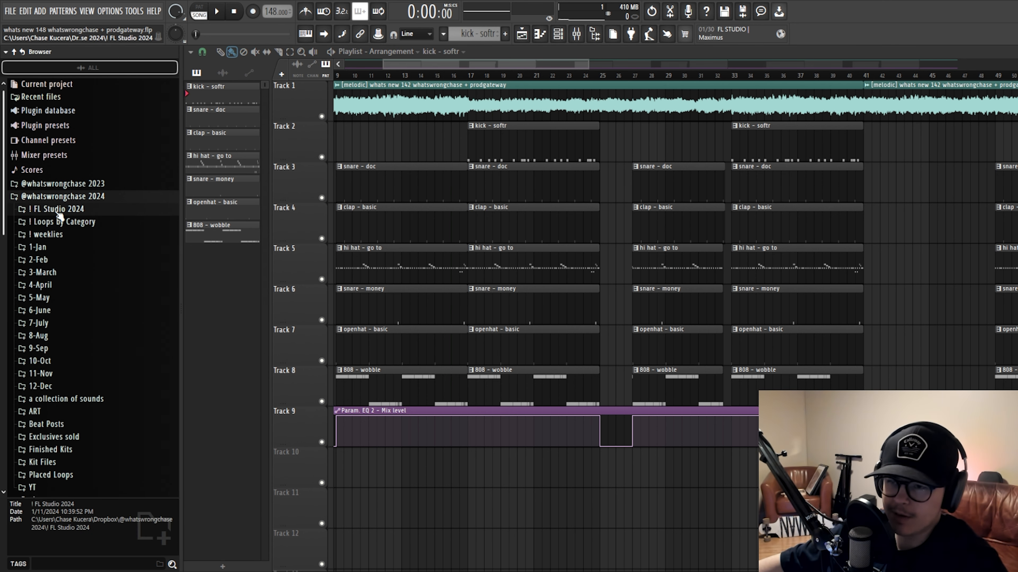
pyautogui.click(76, 272)
pyautogui.scroll(-2, 80, 265)
pyautogui.click(96, 223)
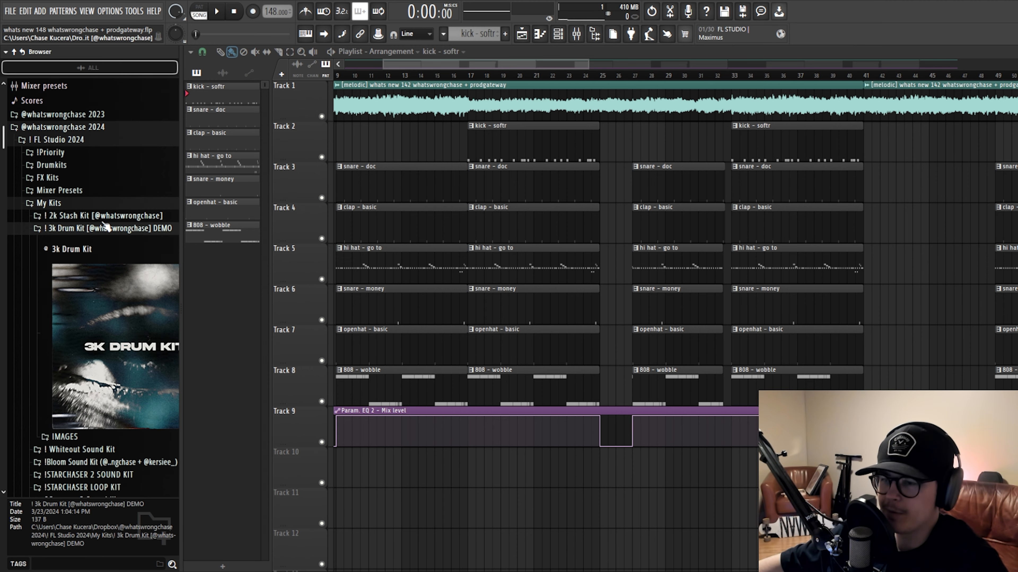
# - Open the ! Whiteout Sound Kit in My Kits and widen the file browser
pyautogui.scroll(-2, 112, 192)
pyautogui.click(96, 161)
pyautogui.click(76, 174)
pyautogui.click(121, 243)
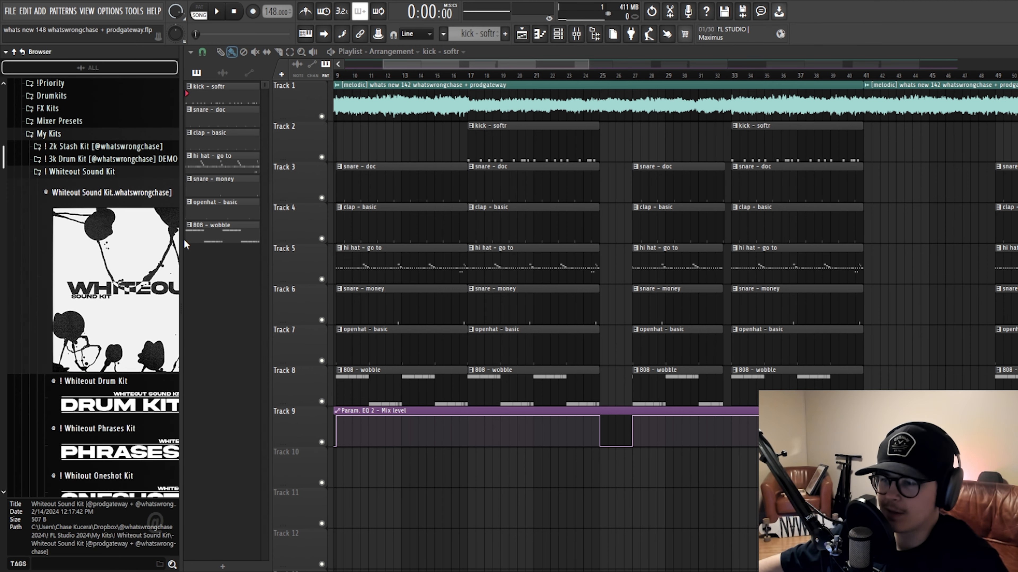
pyautogui.moveTo(181, 237); pyautogui.dragTo(308, 237)
# - Browse the Whiteout kit's Drum Kit and Bonus folders to examine their subfolders
pyautogui.scroll(-2, 147, 244)
pyautogui.click(107, 243)
pyautogui.scroll(-2, 94, 216)
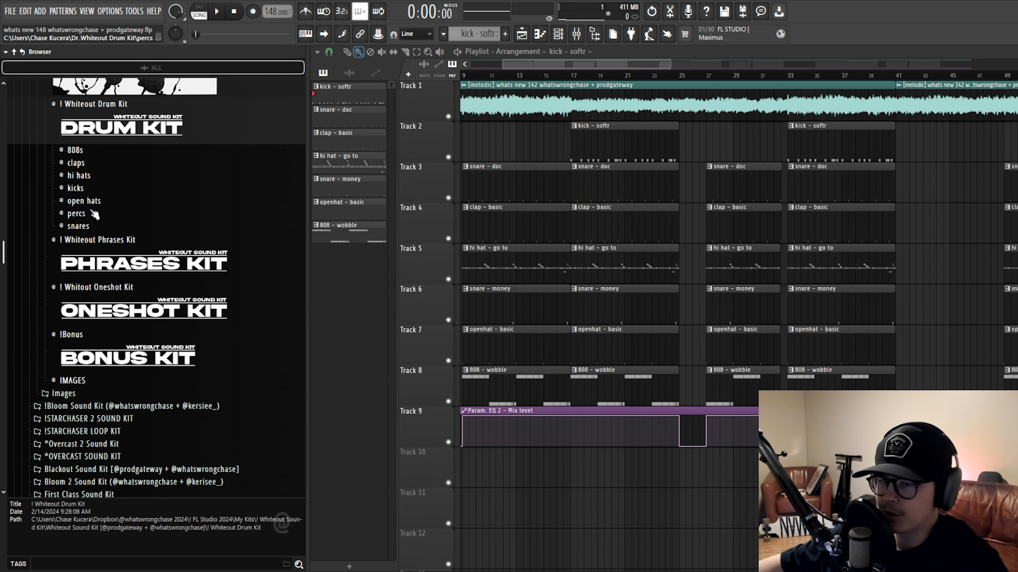
pyautogui.scroll(1, 103, 197)
pyautogui.click(105, 197)
pyautogui.scroll(-2, 136, 236)
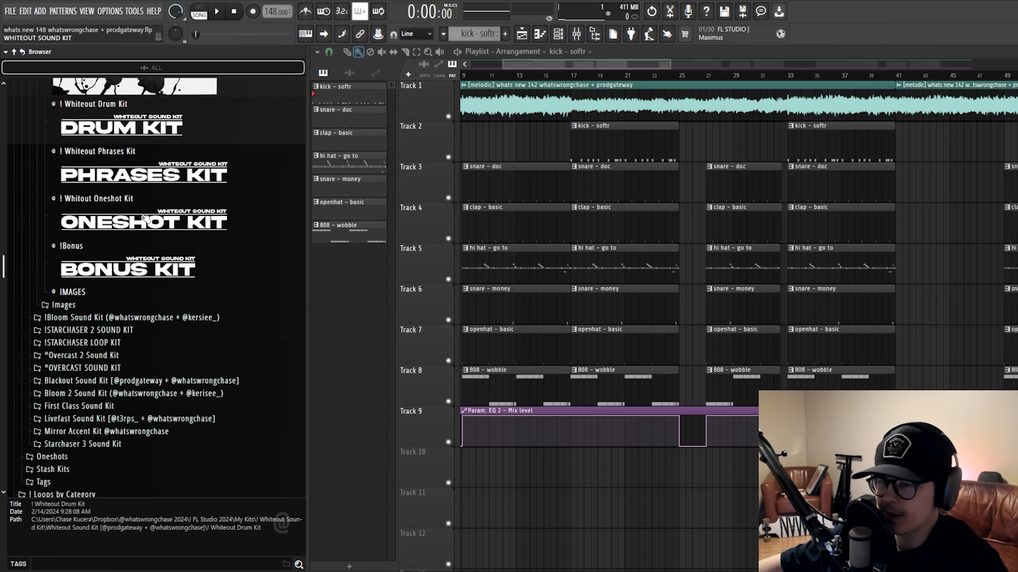
pyautogui.click(105, 277)
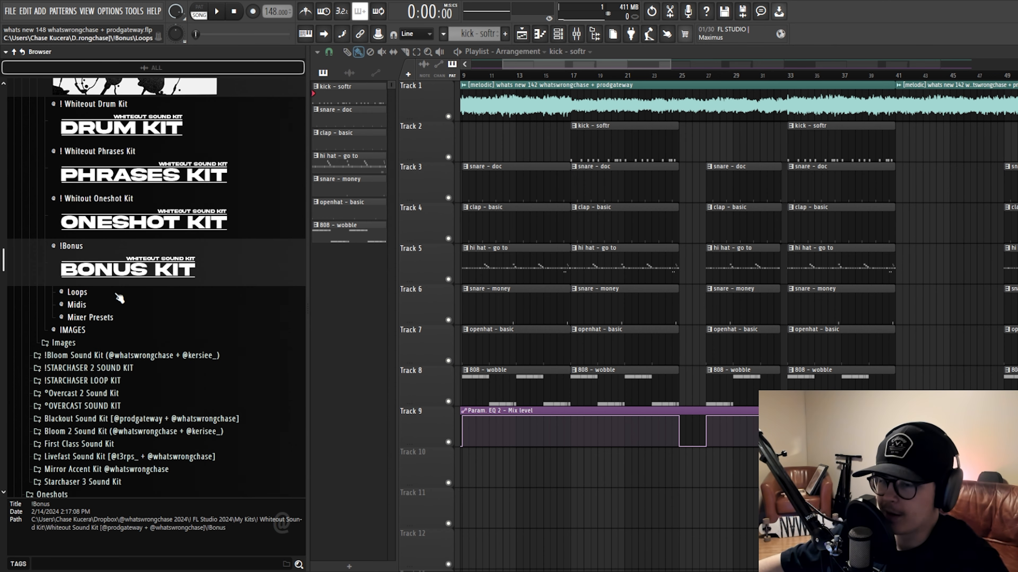
pyautogui.scroll(6, 165, 316)
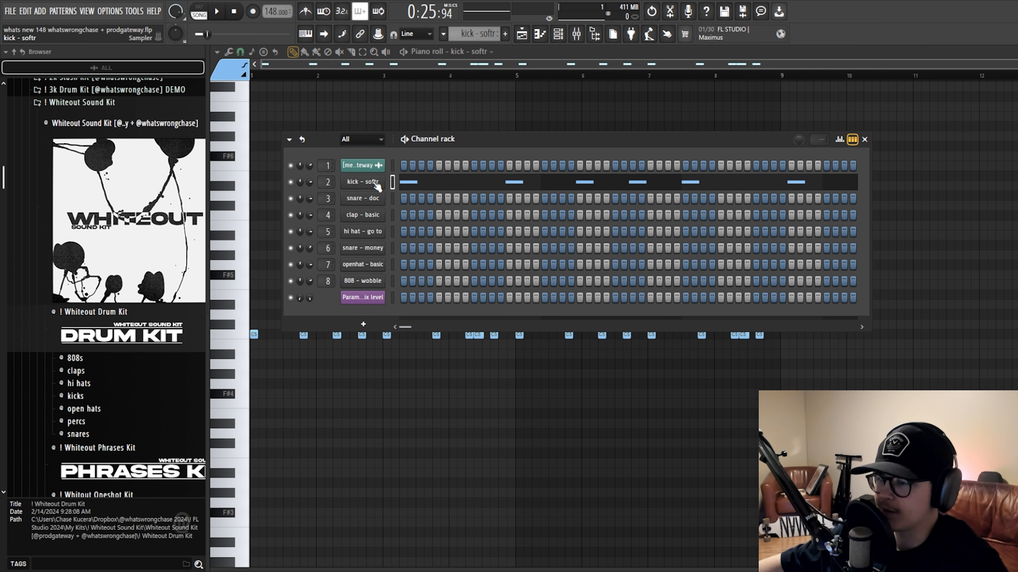
# - Close the channel rack over the kick - softr piano roll and play the kick pattern
pyautogui.press('F6')
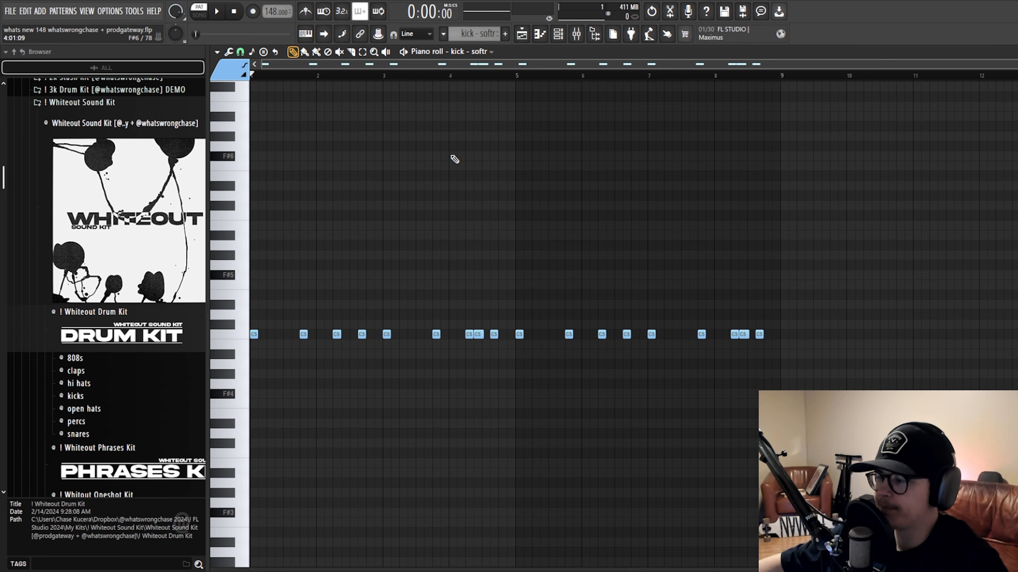
pyautogui.press('space')
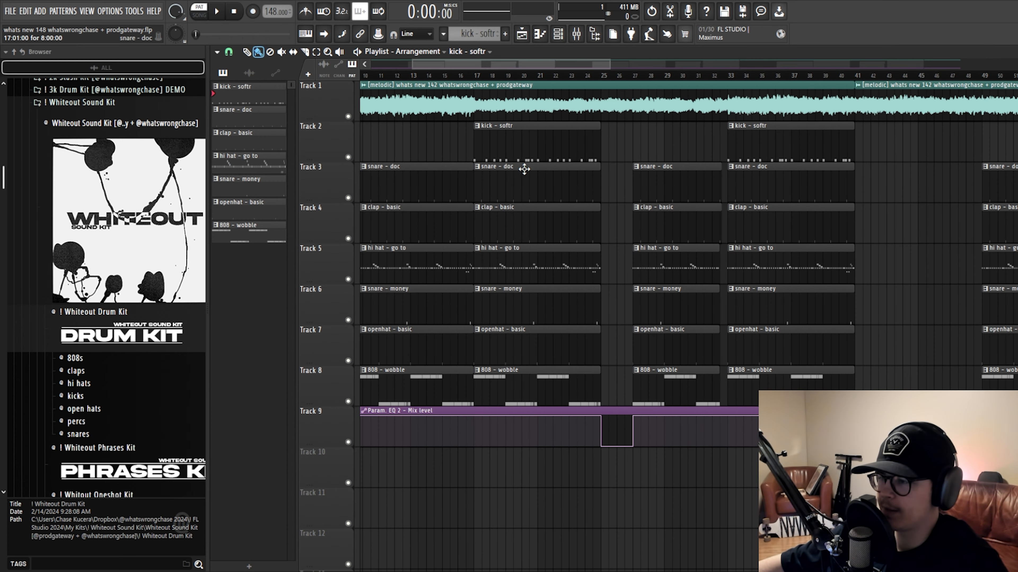
# - Open the snare - doc pattern from Track 3 and view it in the channel rack and the mixer
pyautogui.scroll(3, 518, 176)
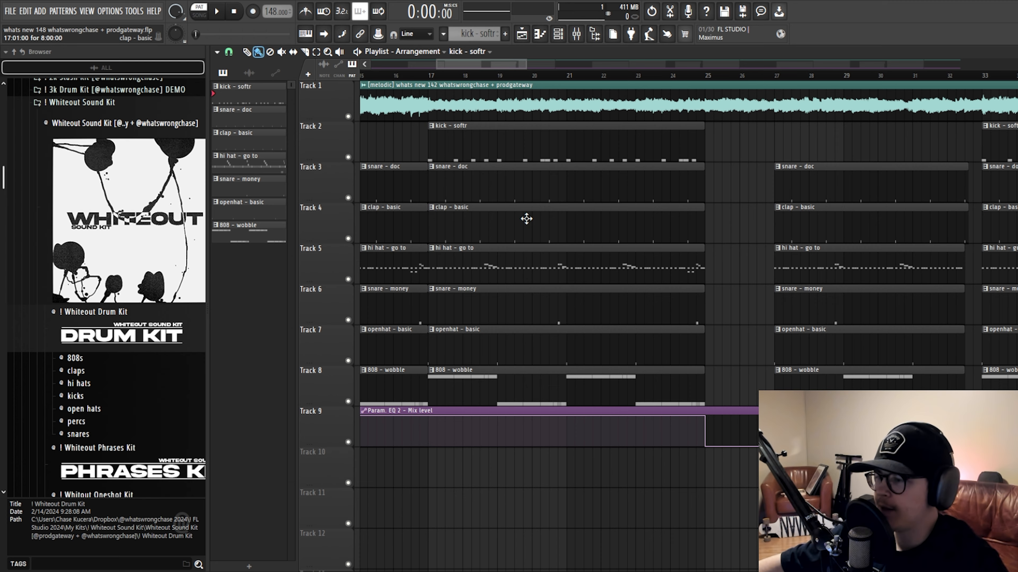
pyautogui.doubleClick(504, 184)
pyautogui.click(557, 34)
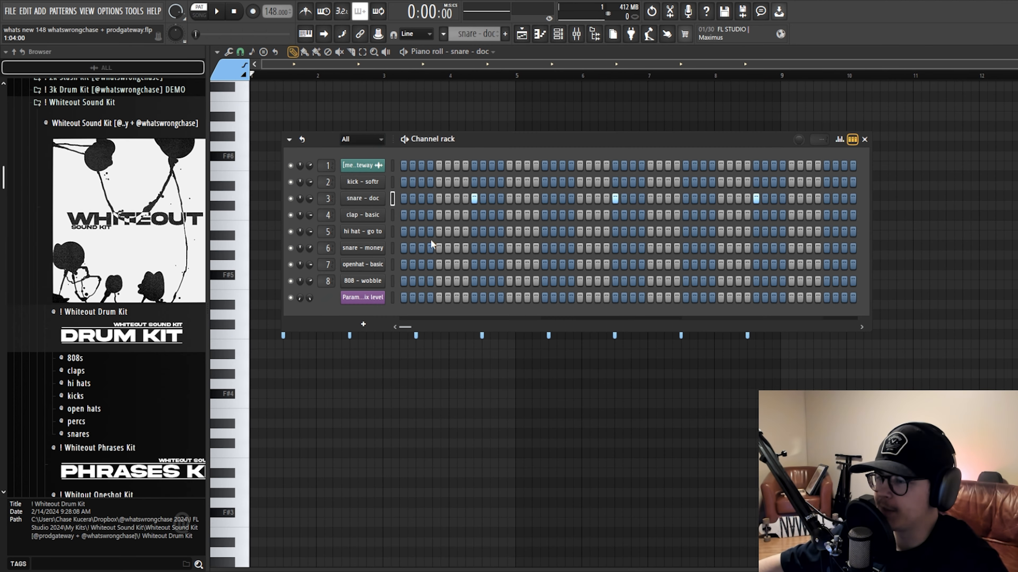
pyautogui.click(576, 34)
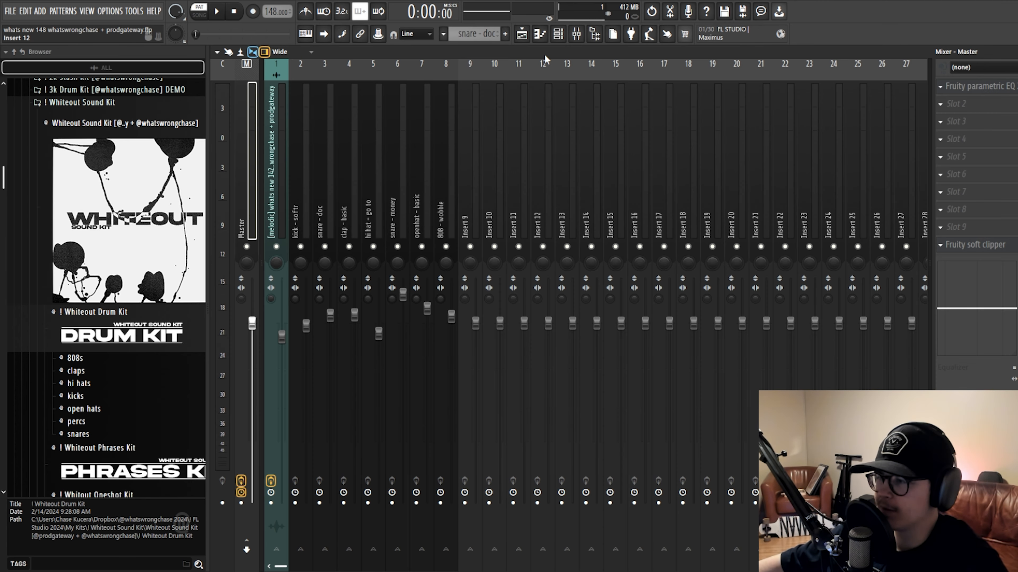
pyautogui.click(558, 34)
# - Return to the playlist and play the kick, snare and clap tracks together from bar 17
pyautogui.press('F5')
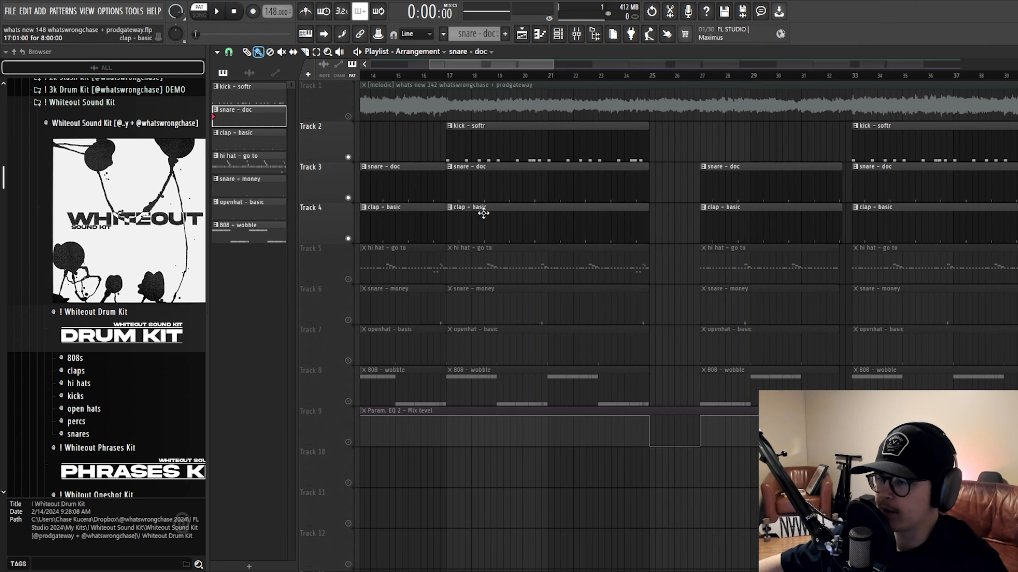
pyautogui.press('space')
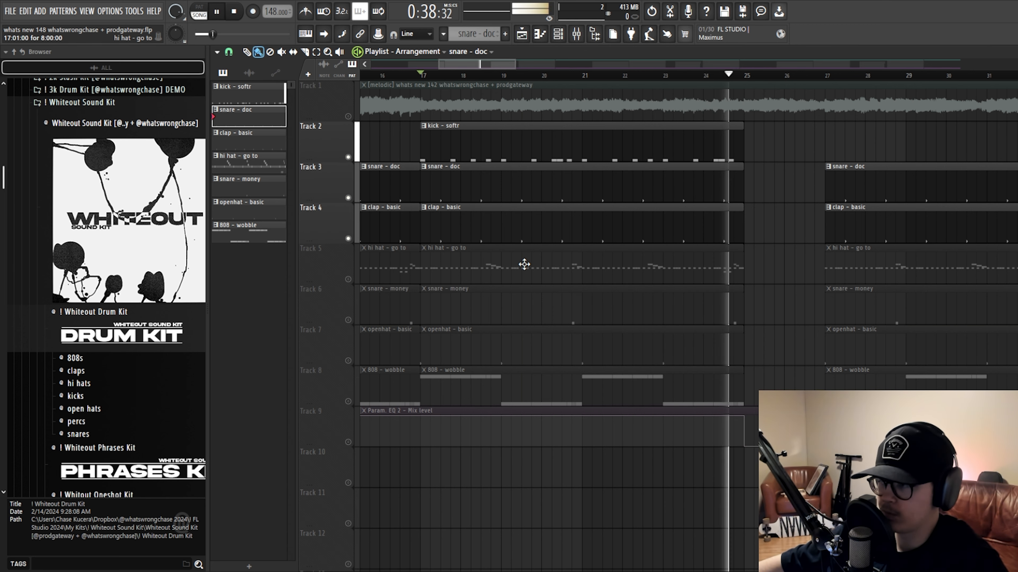
pyautogui.press('space')
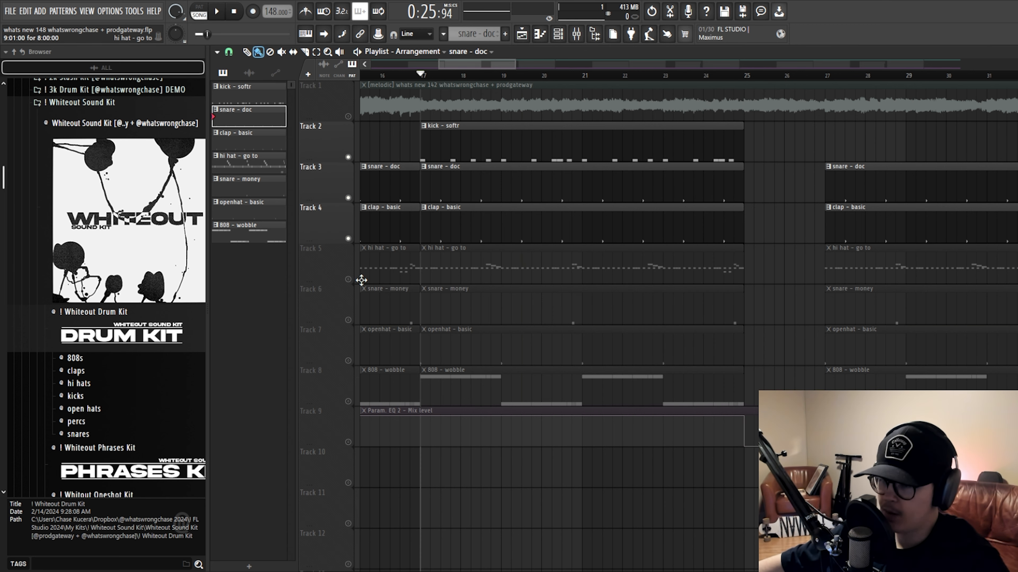
# - Unmute the hi hat - go to track and open its pattern in the piano roll
pyautogui.click(348, 280)
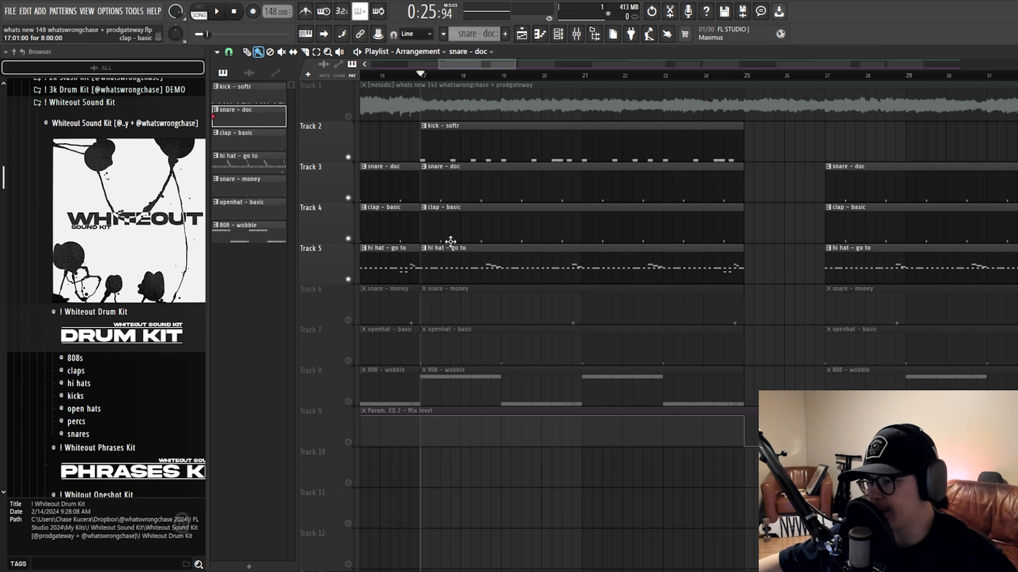
pyautogui.doubleClick(477, 249)
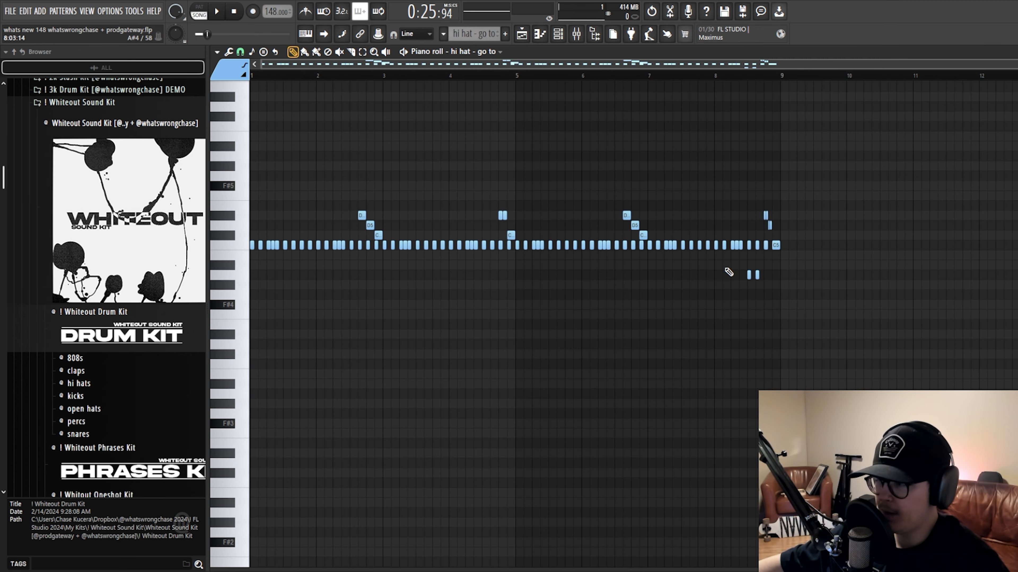
# - Examine the hi hat - go to notes in the piano roll, selecting the whole pattern and clearing the selection
pyautogui.moveTo(830, 308); pyautogui.dragTo(248, 171)
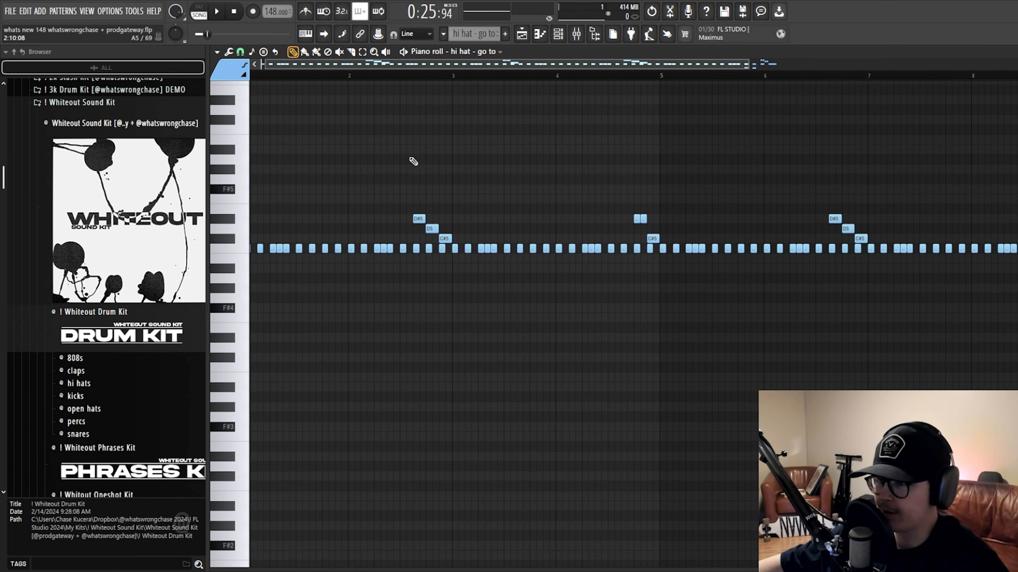
pyautogui.moveTo(850, 302); pyautogui.dragTo(246, 173)
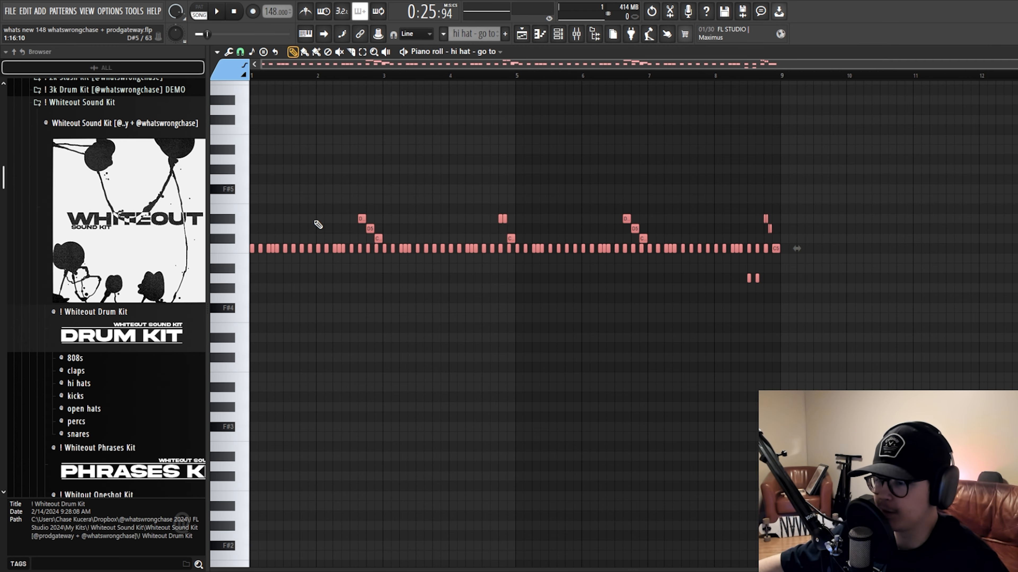
pyautogui.scroll(4, 275, 229)
pyautogui.scroll(-3, 490, 199)
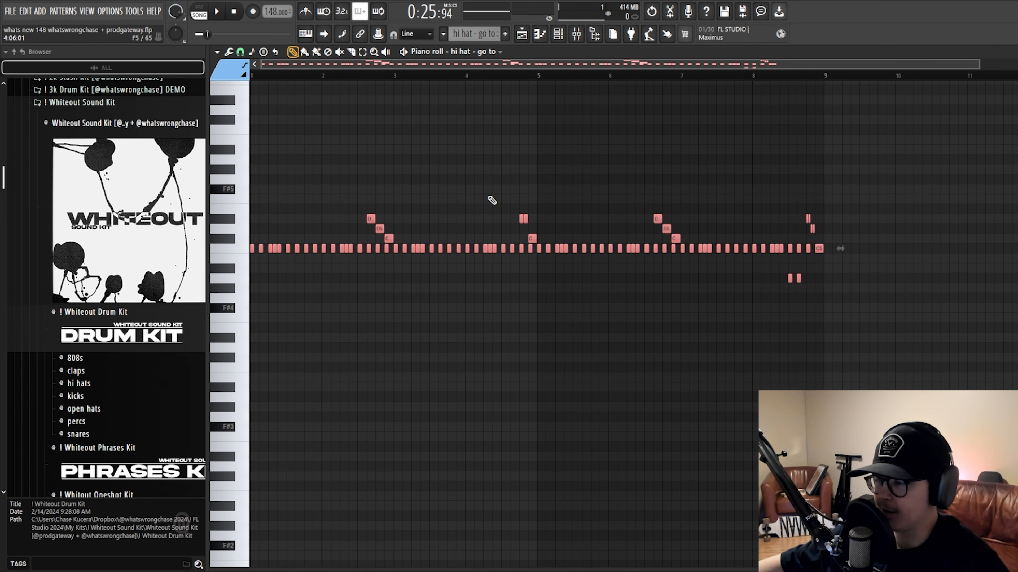
pyautogui.keyDown('ctrl'); pyautogui.click(489, 197); pyautogui.keyUp('ctrl')
pyautogui.scroll(1, 580, 186)
pyautogui.scroll(-1, 580, 188)
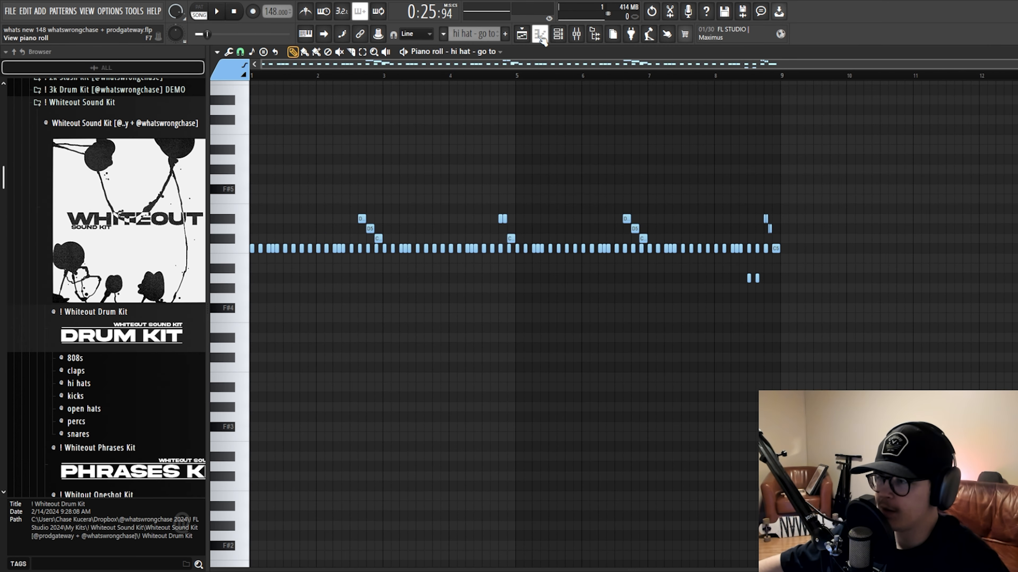
# - Play the beat from bar 17 with the hi-hats included and follow the hi hat - go to pattern in the piano roll
pyautogui.press('F5')
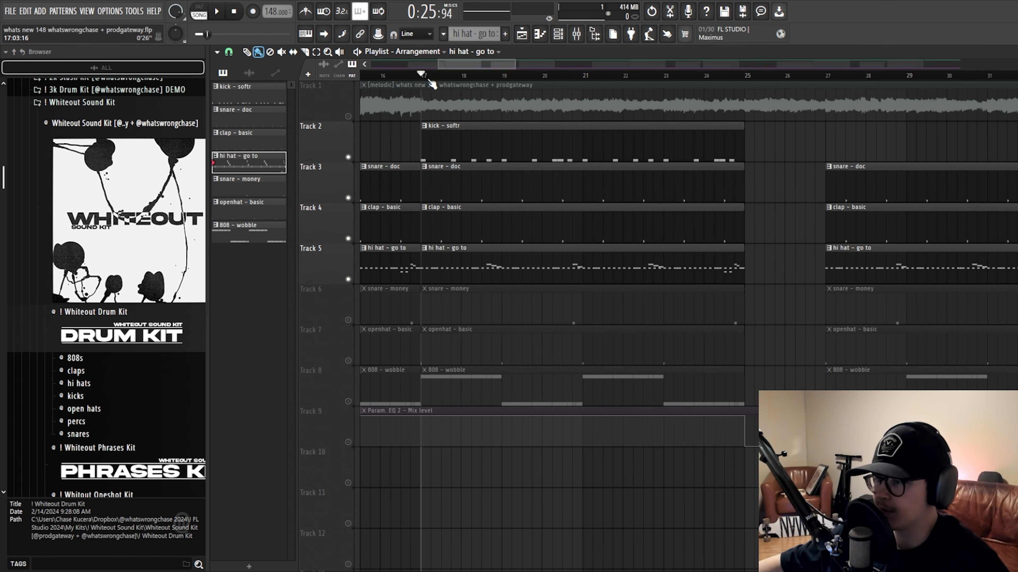
pyautogui.press('space')
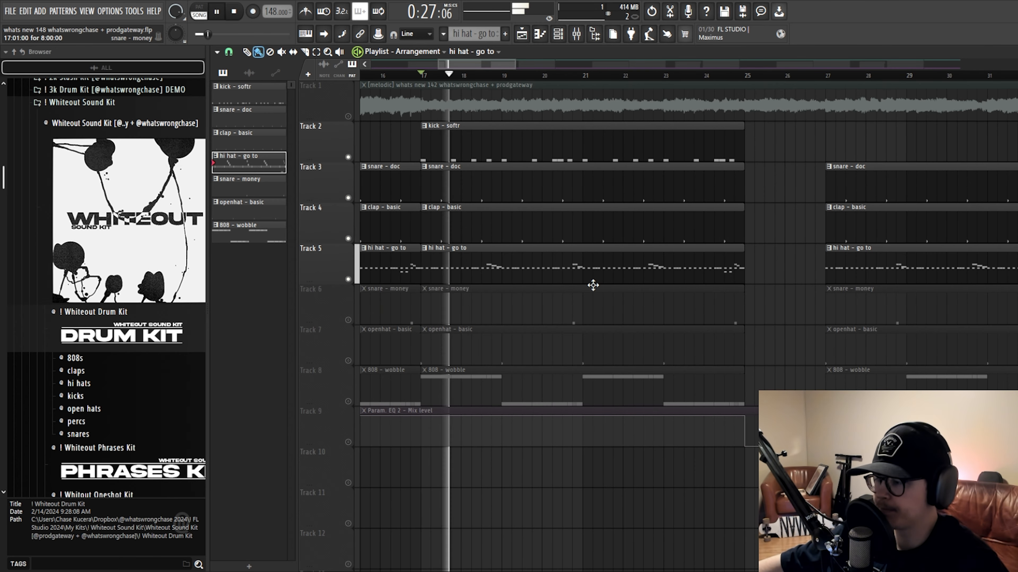
pyautogui.doubleClick(509, 267)
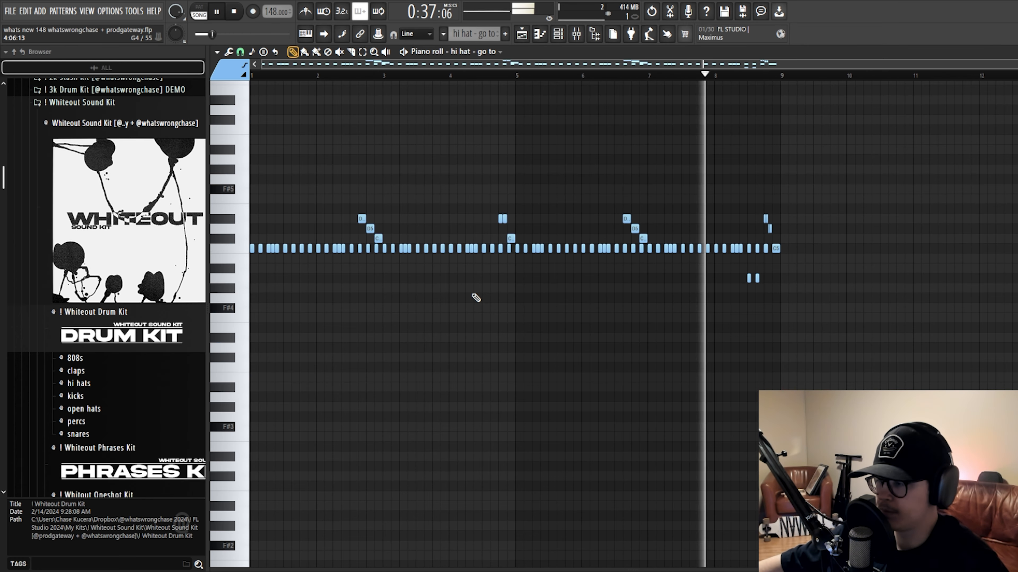
pyautogui.scroll(1, 427, 292)
pyautogui.scroll(-1, 472, 290)
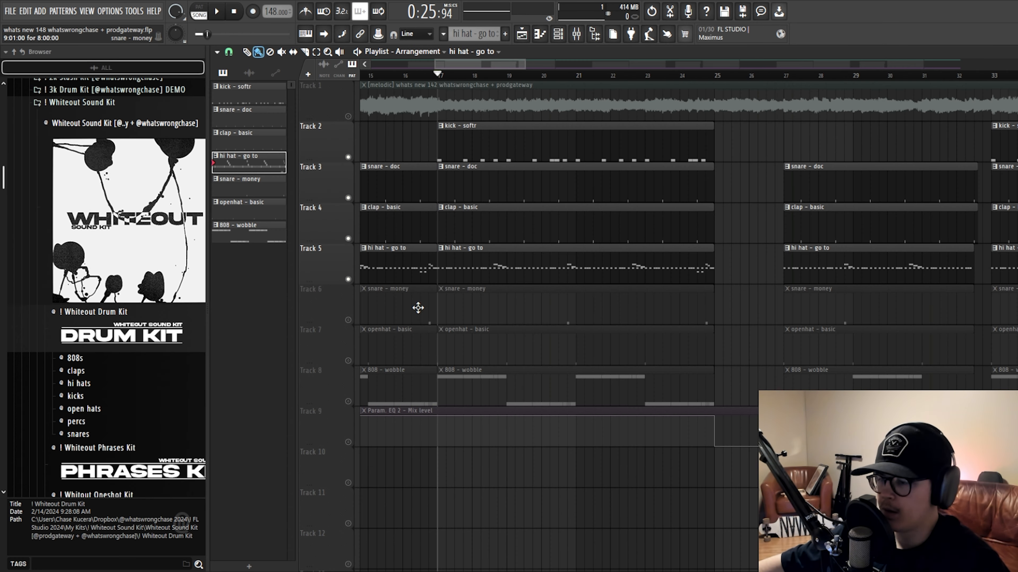
# - Unmute the snare - money track and play its pattern in the piano roll from bar 17
pyautogui.click(348, 320)
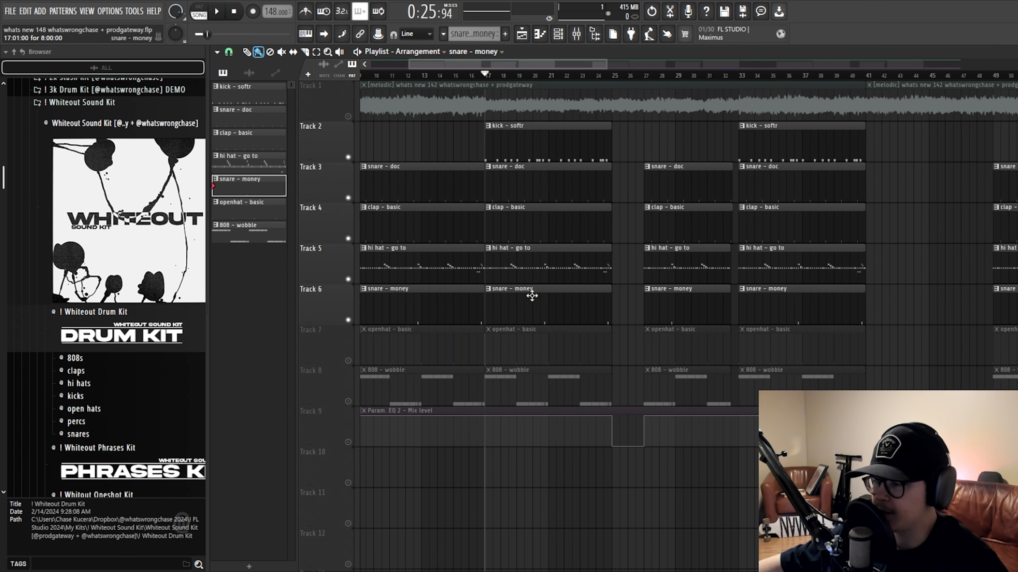
pyautogui.doubleClick(528, 294)
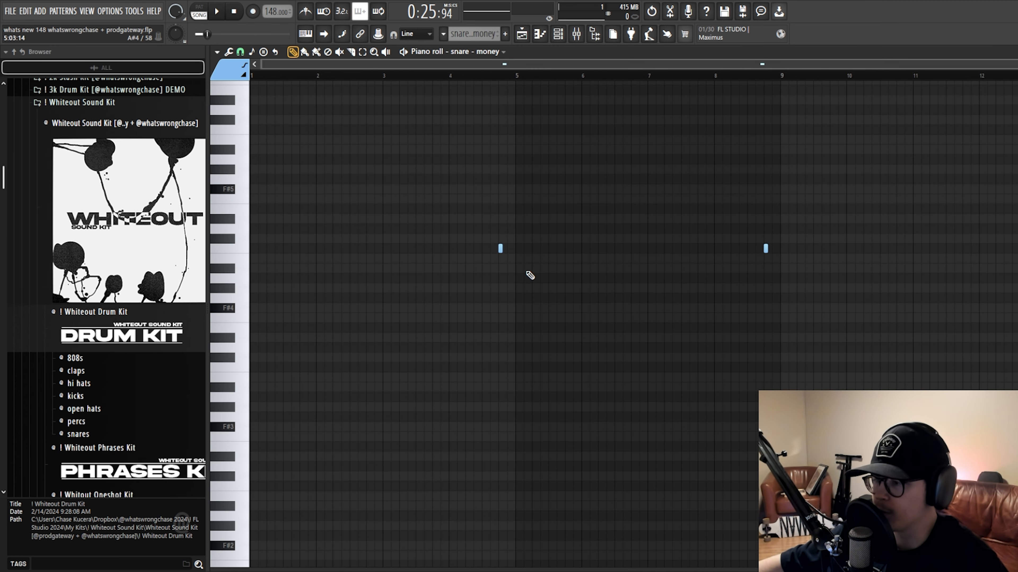
pyautogui.scroll(3, 530, 276)
pyautogui.press('space')
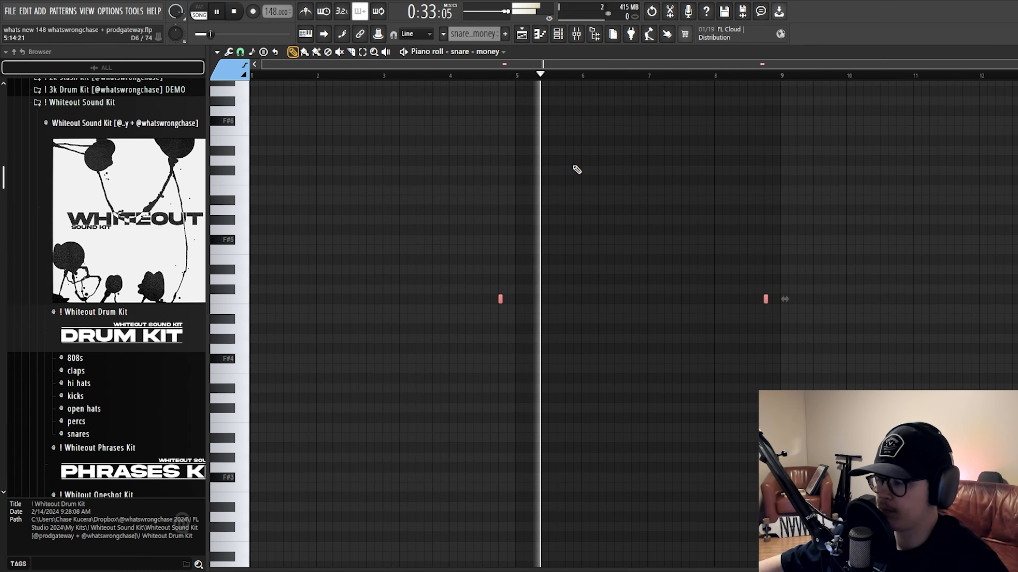
pyautogui.press('space')
pyautogui.press('F5')
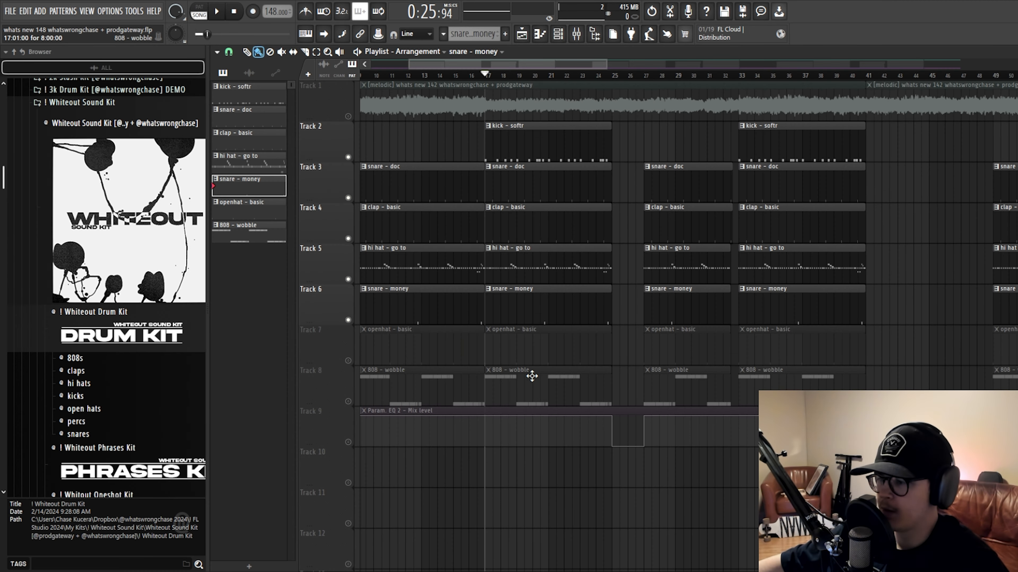
# - Unmute the openhat - basic track and play its pattern in the piano roll from bar 17
pyautogui.click(348, 360)
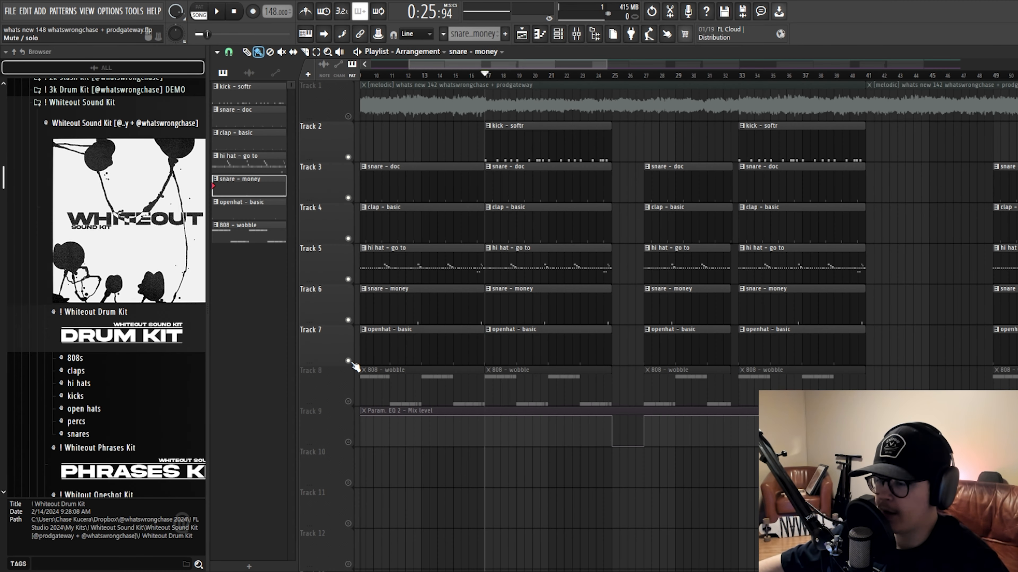
pyautogui.scroll(2, 511, 337)
pyautogui.doubleClick(509, 338)
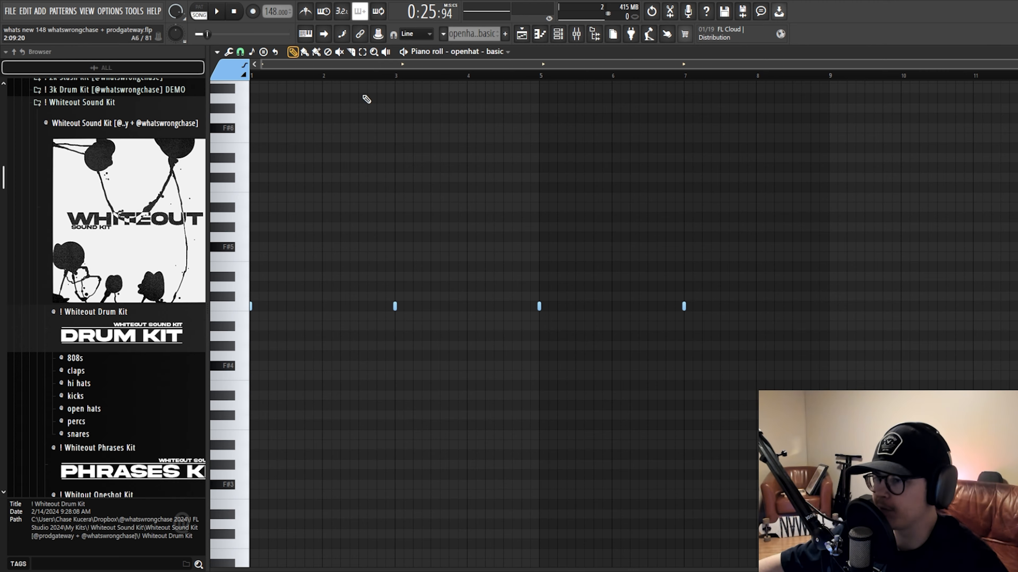
pyautogui.press('space')
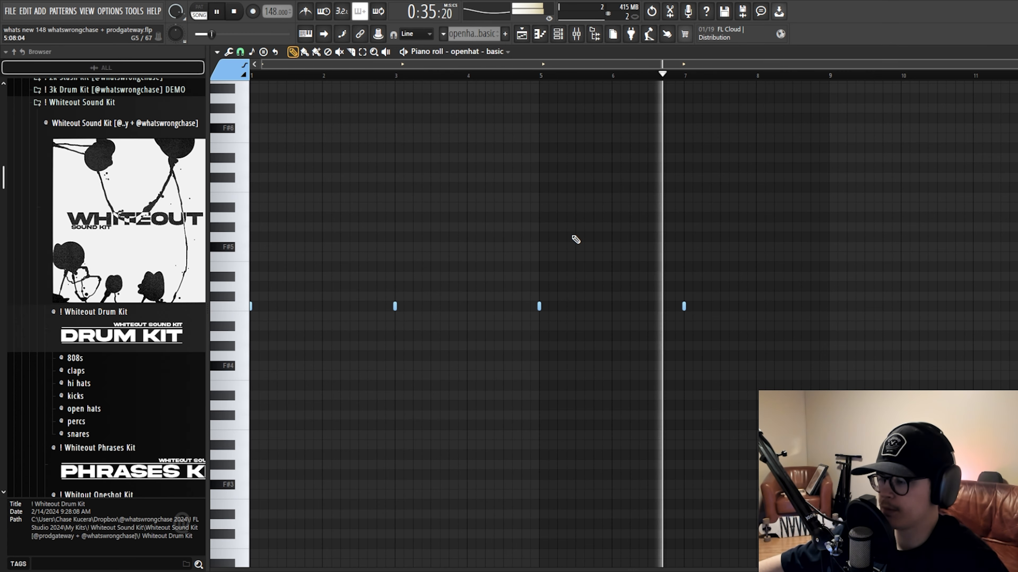
pyautogui.click(564, 39)
pyautogui.press('space')
pyautogui.press('F5')
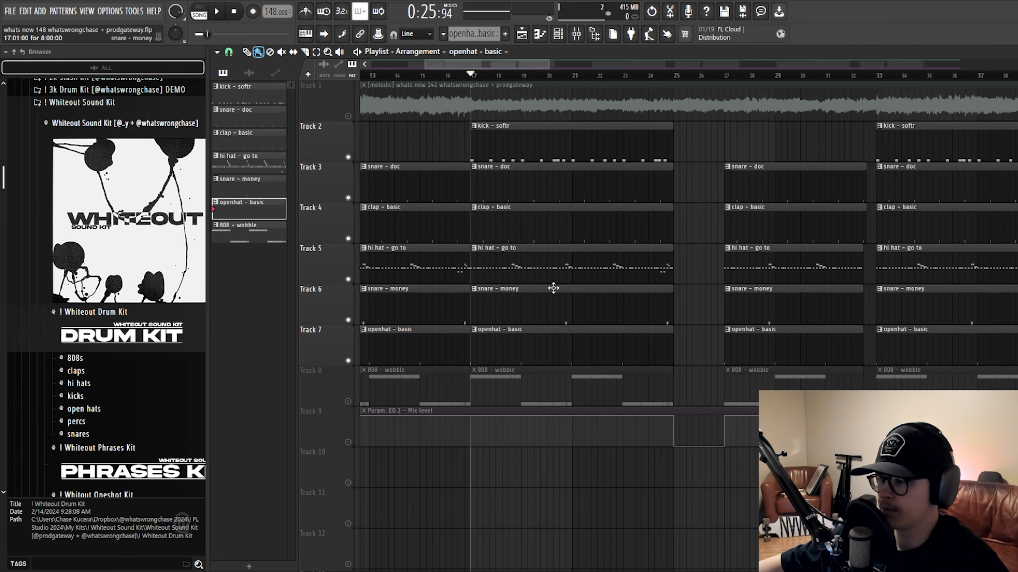
# - Unmute the 808 - wobble track and open its pattern in the piano roll
pyautogui.click(349, 401)
pyautogui.scroll(-4, 561, 341)
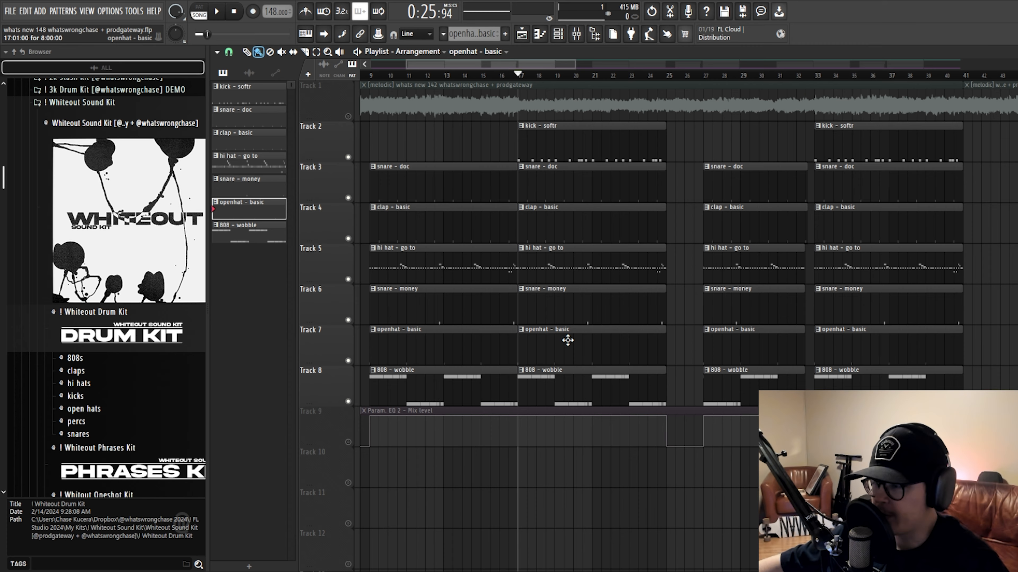
pyautogui.doubleClick(546, 395)
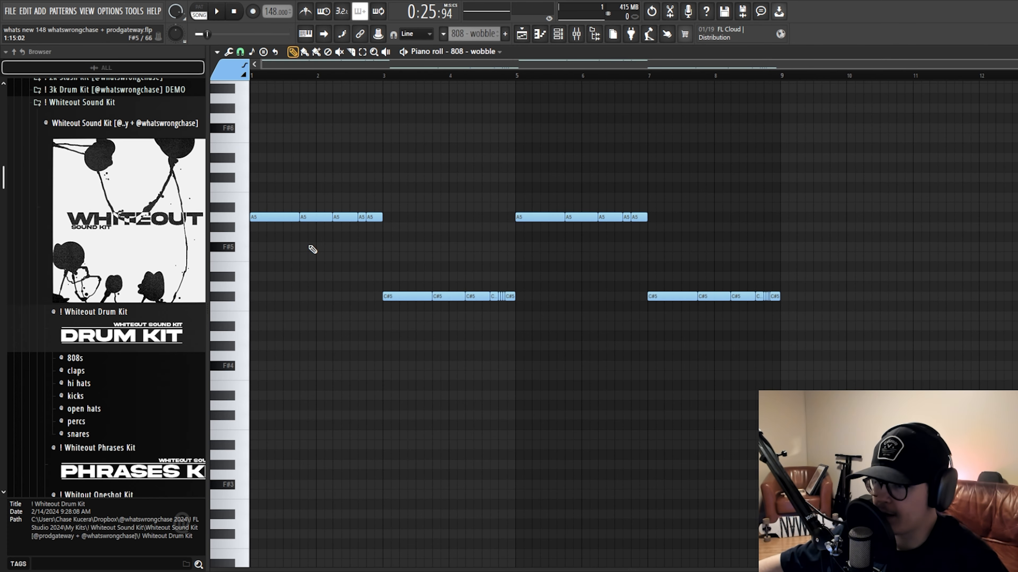
# - Preview the 808 - wobble sample from the 808s folder of the Whiteout Drum Kit
pyautogui.scroll(-3, 84, 312)
pyautogui.click(82, 289)
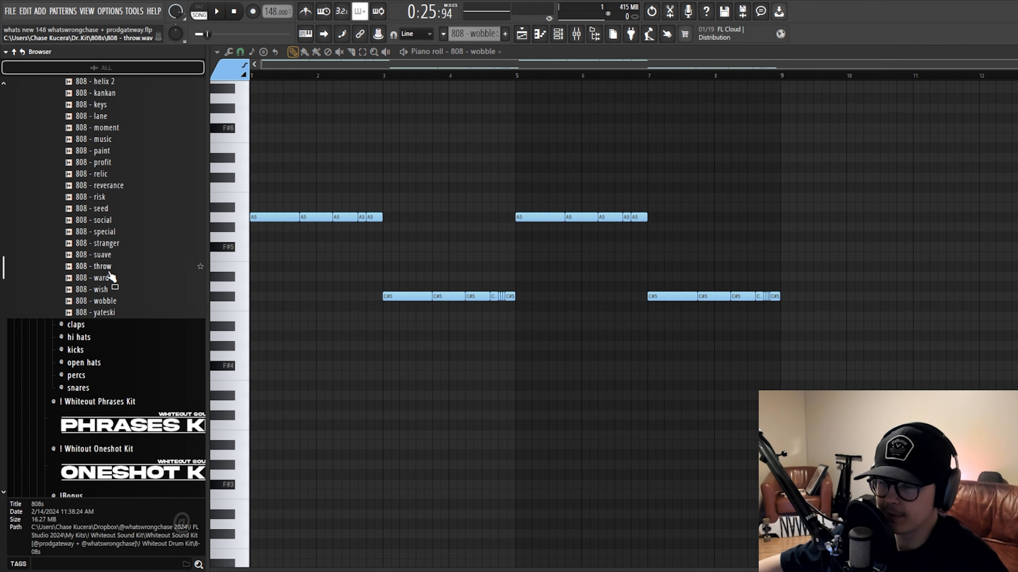
pyautogui.click(112, 300)
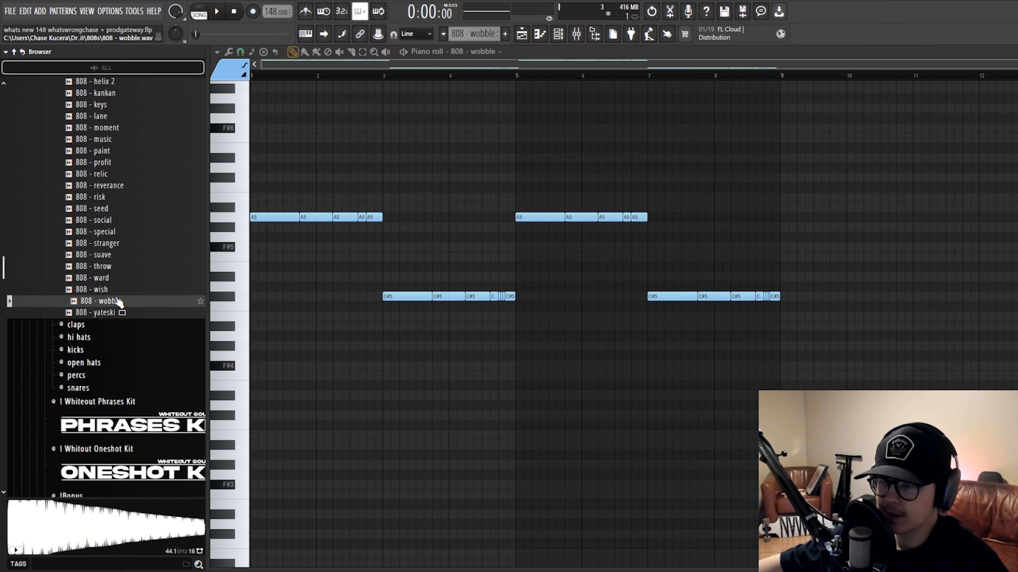
pyautogui.scroll(3, 116, 301)
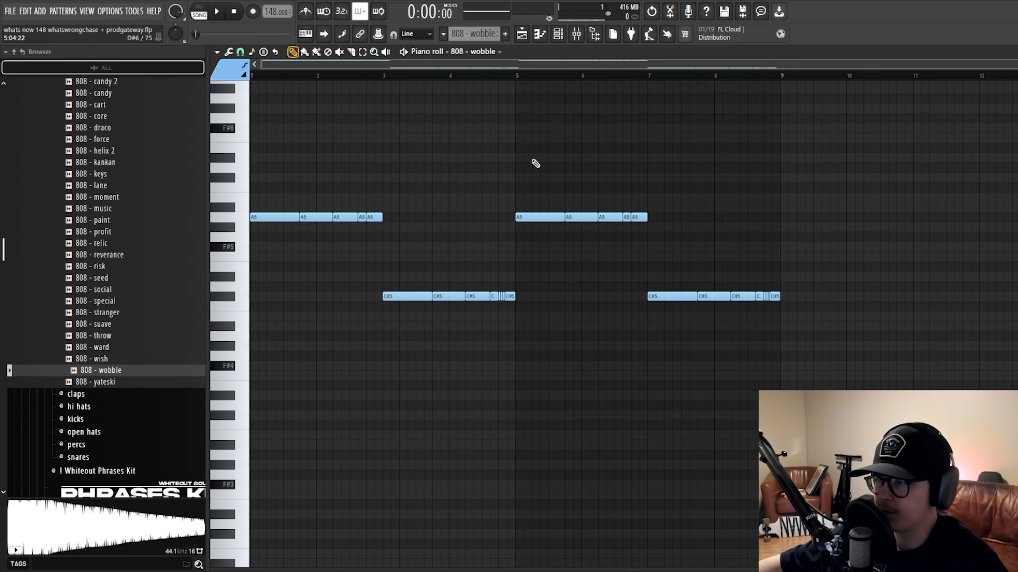
# - View the 808 - wobble channel in the channel rack and close the rack again
pyautogui.click(558, 33)
pyautogui.moveTo(506, 160); pyautogui.dragTo(500, 168)
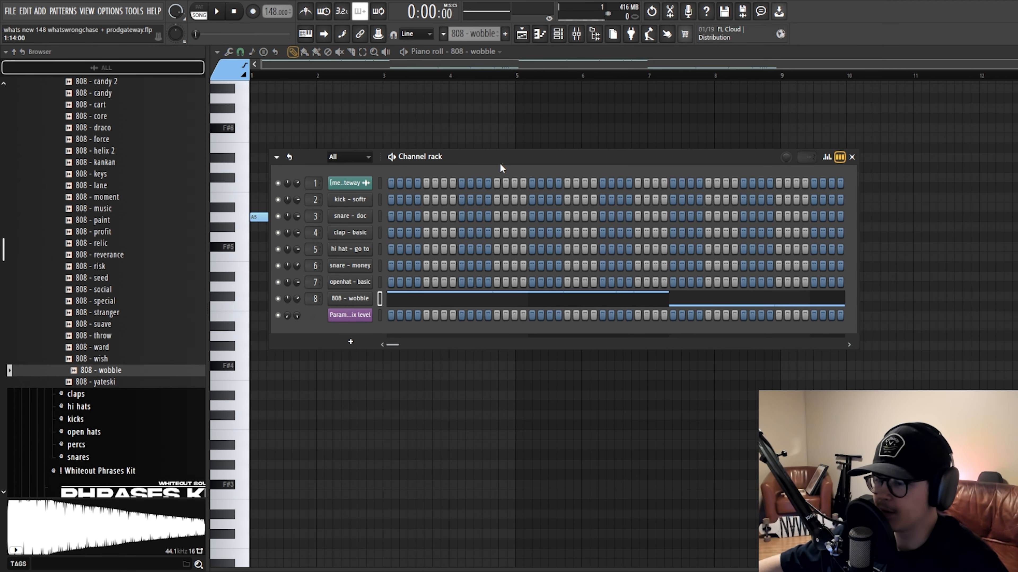
pyautogui.click(350, 297)
pyautogui.click(548, 131)
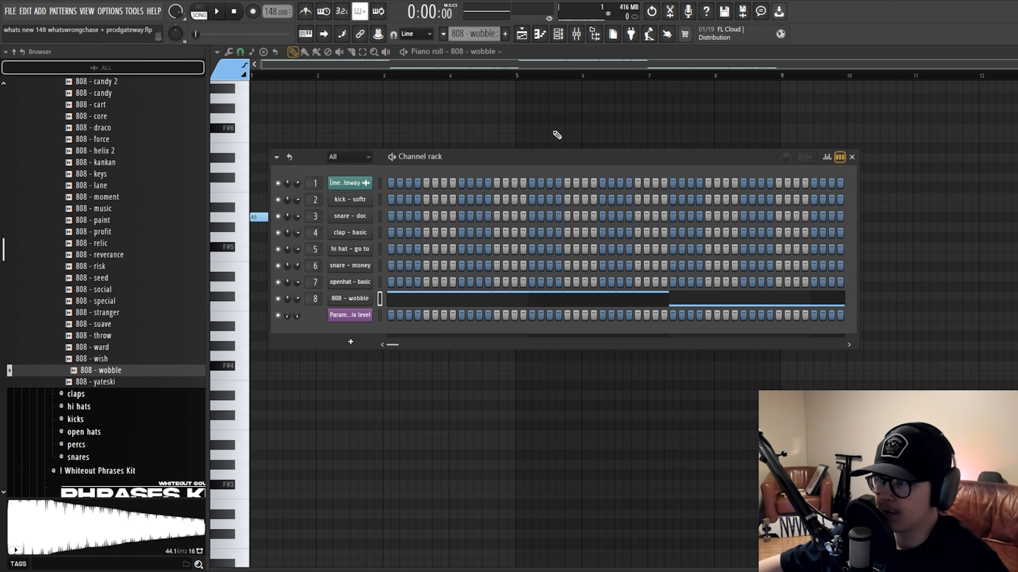
pyautogui.press('F6')
# - Select and deselect the 808 - wobble notes, and play the pattern with the drums from bar 17
pyautogui.moveTo(259, 184)
pyautogui.mouseDown()
pyautogui.moveTo(833, 362)
pyautogui.moveTo(254, 175)
pyautogui.moveTo(254, 188)
pyautogui.mouseUp()
pyautogui.scroll(1, 253, 192)
pyautogui.scroll(-1, 254, 191)
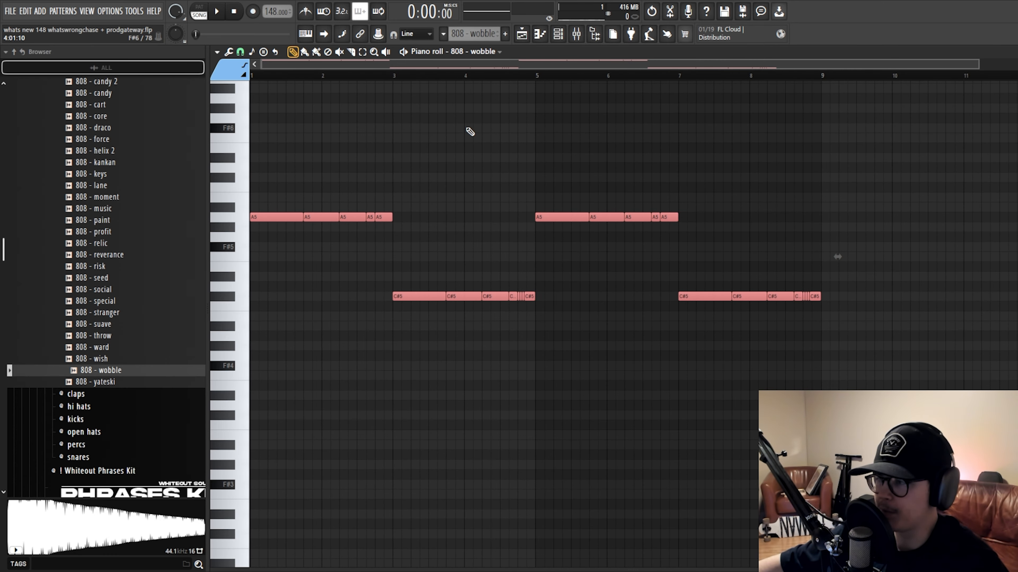
pyautogui.click(566, 32)
pyautogui.press('space')
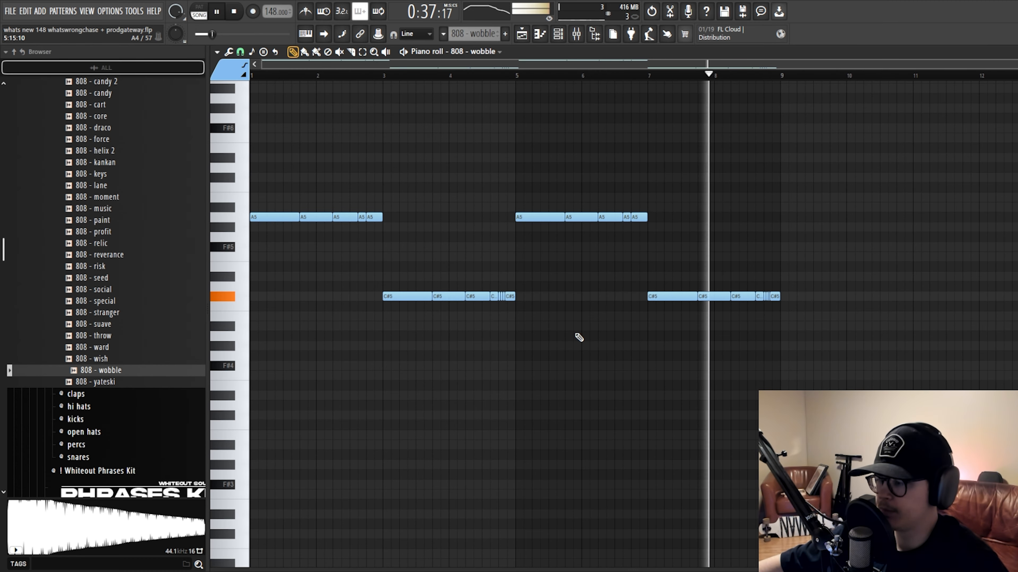
pyautogui.press('space')
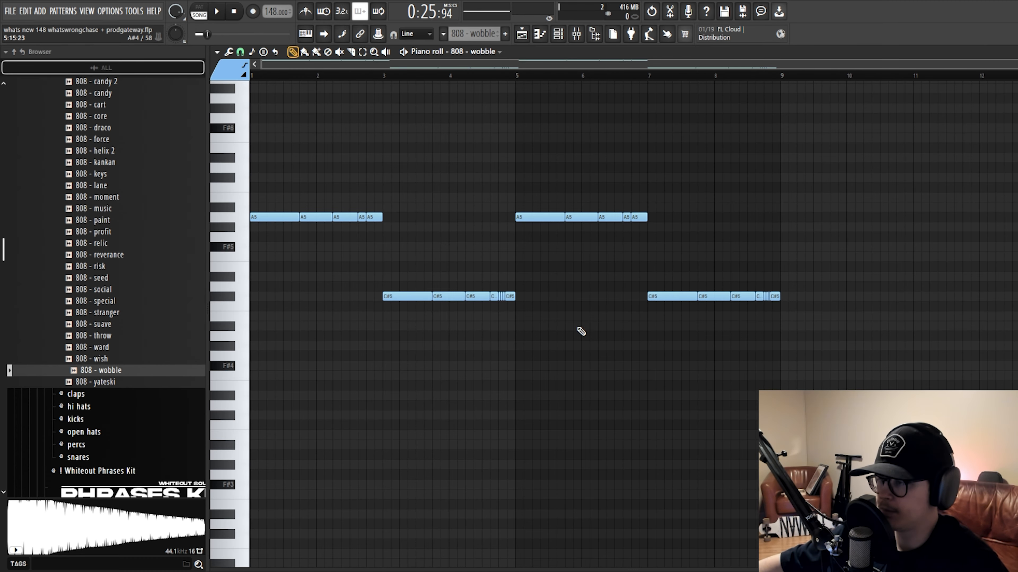
# - Return to the playlist and look over the drum and 808 clips in the arrangement's first sections
pyautogui.press('F5')
pyautogui.moveTo(705, 395); pyautogui.dragTo(439, 137)
pyautogui.keyDown('ctrl'); pyautogui.click(439, 138); pyautogui.keyUp('ctrl')
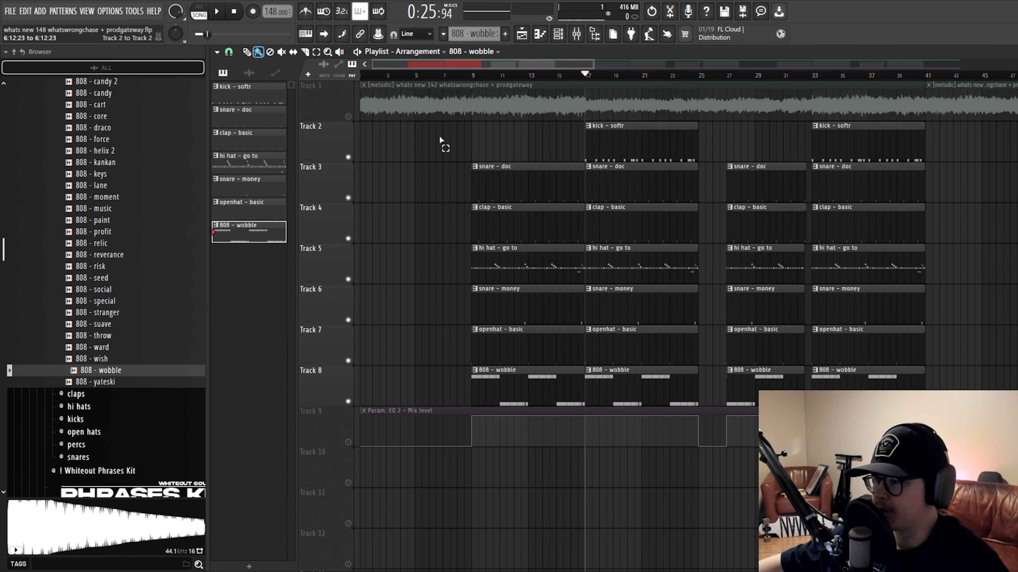
pyautogui.scroll(-2, 518, 252)
pyautogui.moveTo(588, 387); pyautogui.dragTo(385, 159)
pyautogui.keyDown('ctrl'); pyautogui.click(388, 159); pyautogui.keyUp('ctrl')
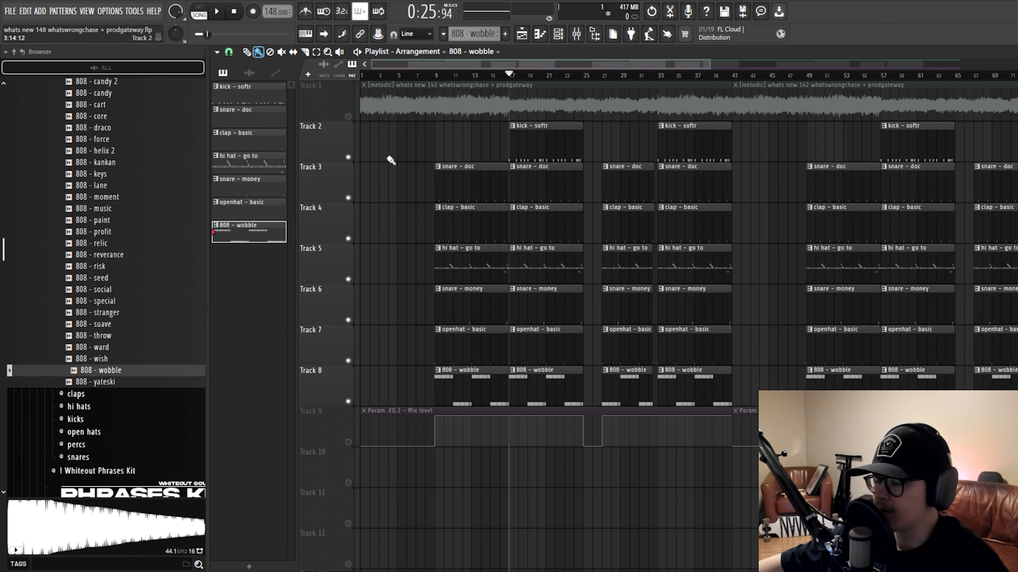
# - Unmute the melody on Track 1 and the Param. EQ 2 - Mix level automation on Track 9
pyautogui.scroll(-2, 395, 153)
pyautogui.click(348, 116)
pyautogui.scroll(-1, 377, 132)
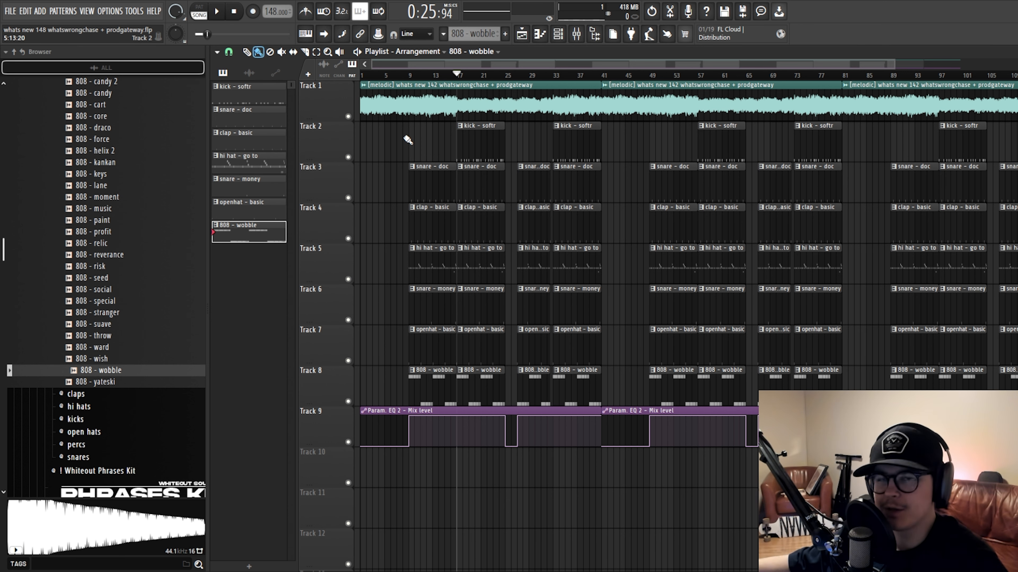
# - Examine how the melody, drum, 808 and Param. EQ 2 - Mix level clips are arranged across the song
pyautogui.scroll(3, 361, 144)
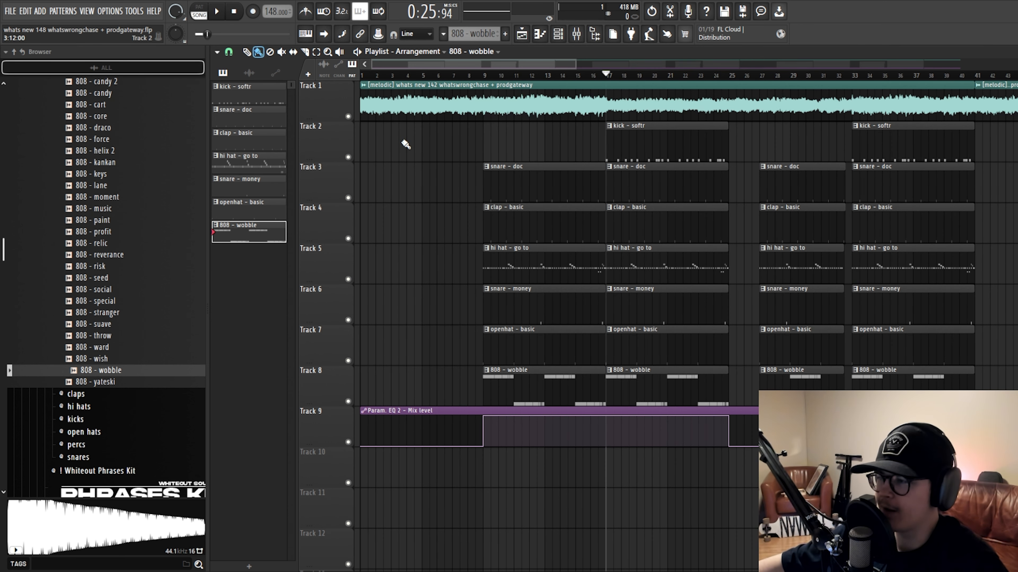
pyautogui.scroll(-3, 487, 92)
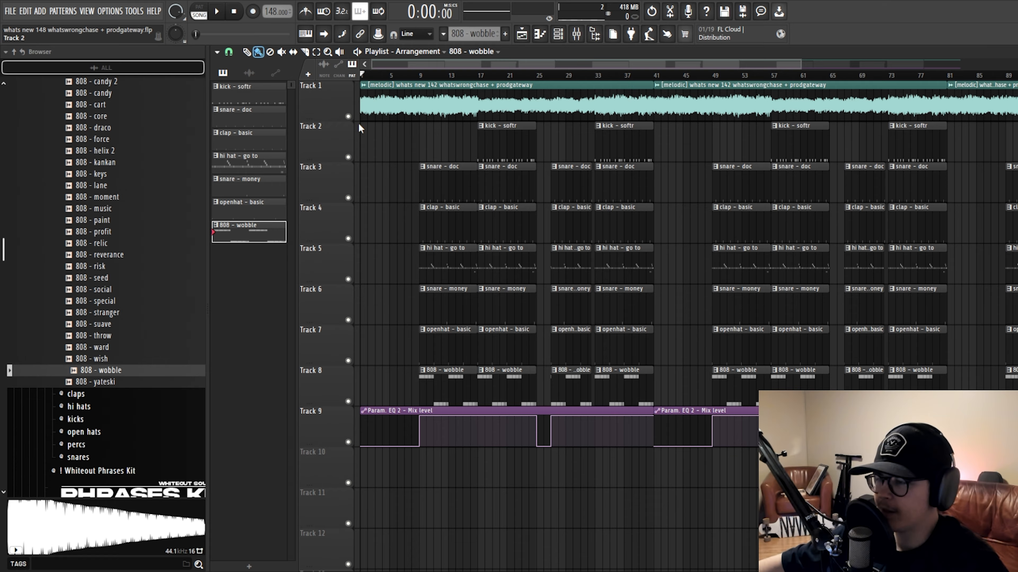
pyautogui.scroll(2, 398, 136)
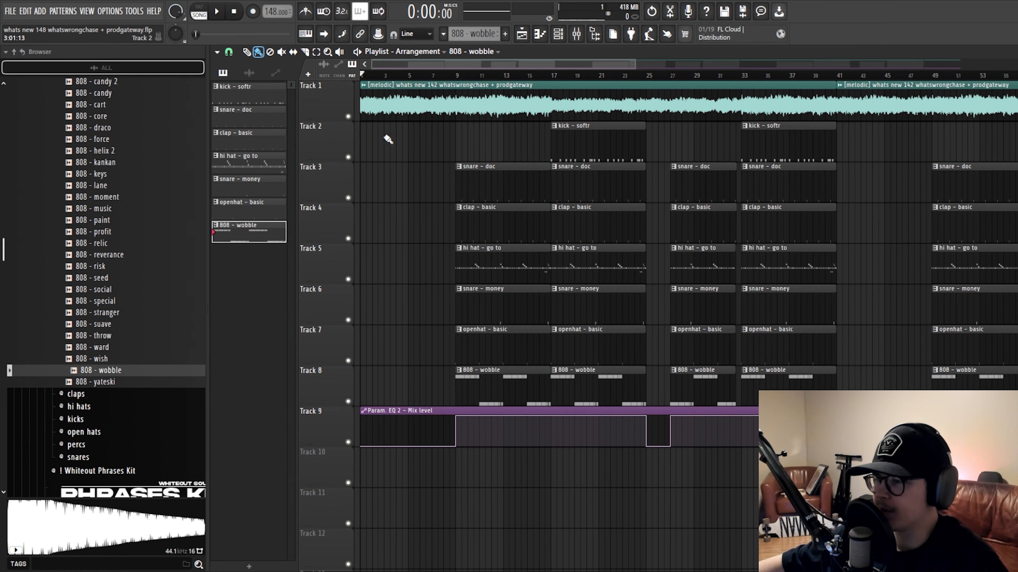
pyautogui.scroll(2, 394, 140)
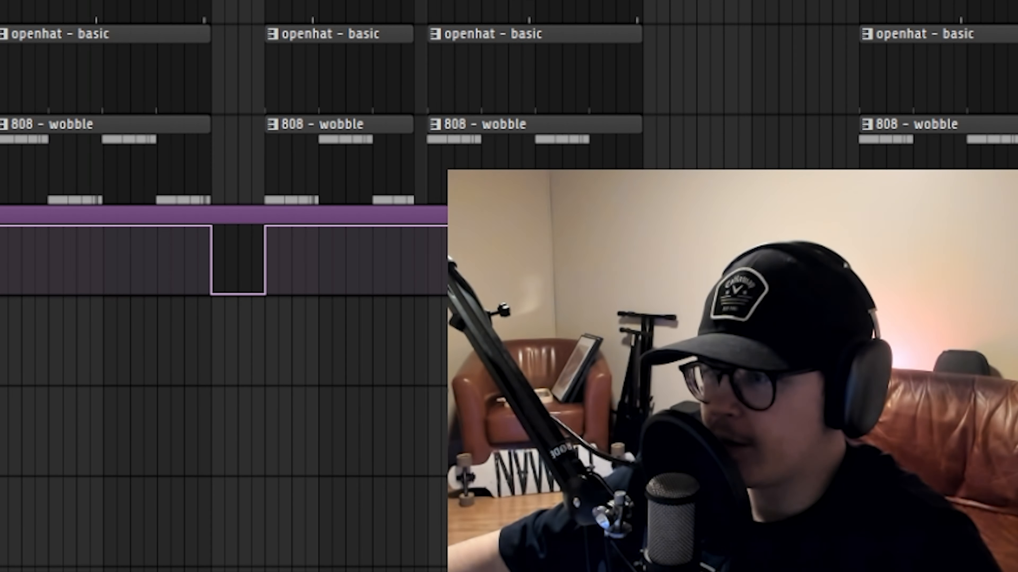
pyautogui.scroll(-2, 395, 134)
pyautogui.scroll(1, 394, 134)
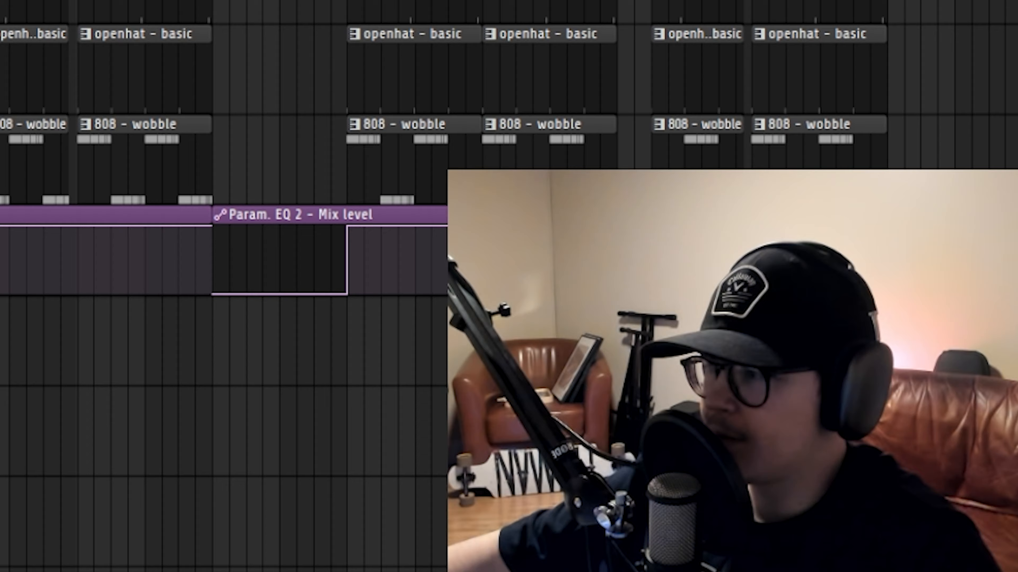
pyautogui.scroll(-2, 224, 160)
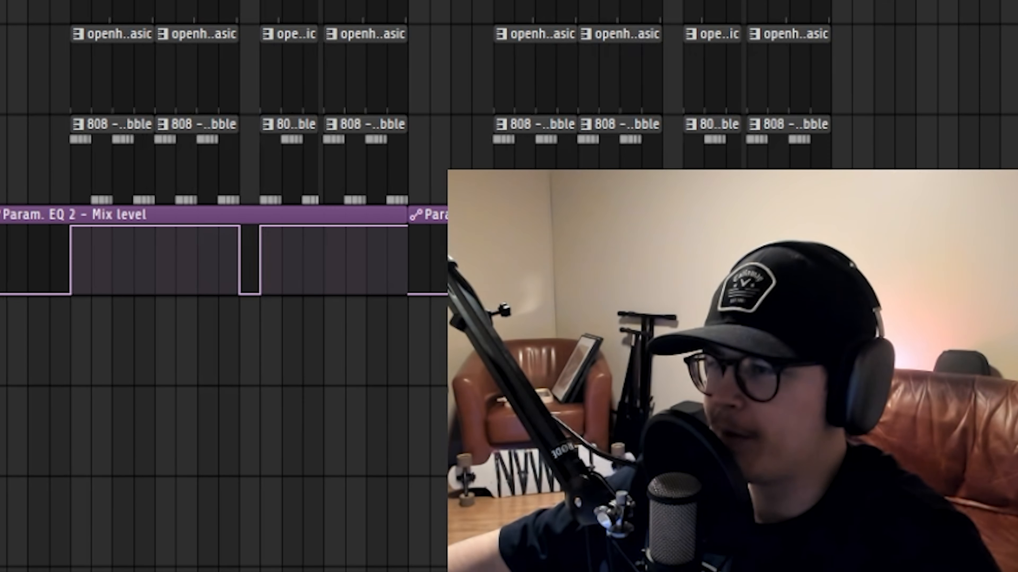
pyautogui.scroll(2, 364, 160)
pyautogui.scroll(-2, 364, 160)
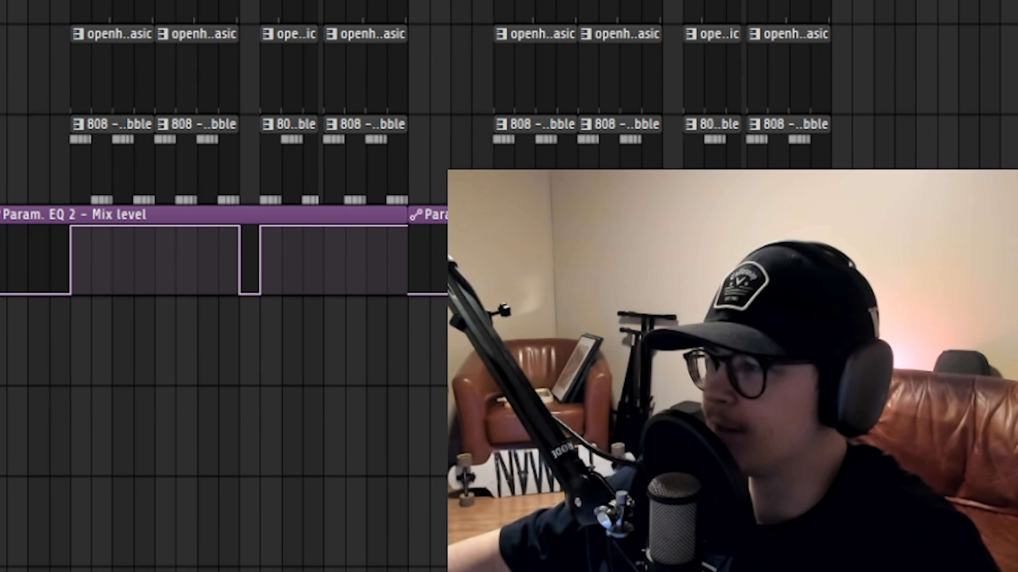